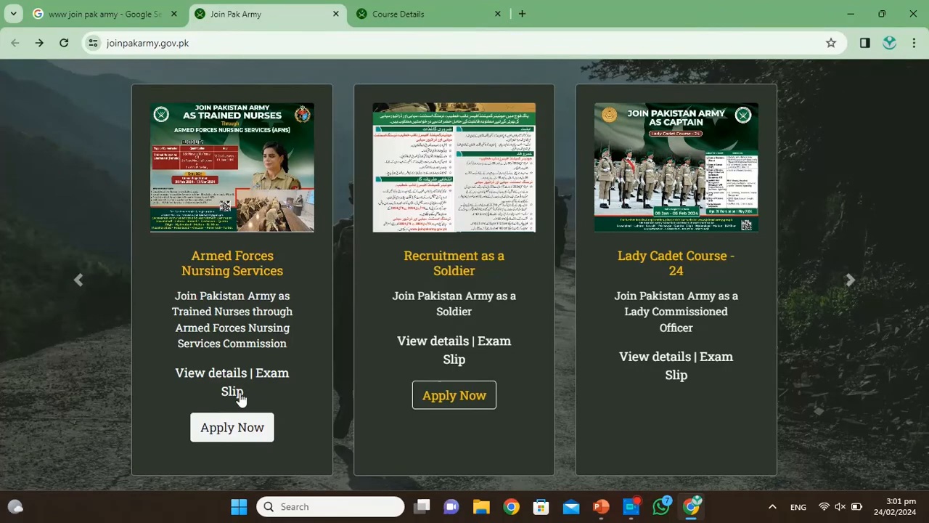
Step: Switch to the Armed Forces Nursing Service course details page with its age, gender and height prerequisites
click(464, 6)
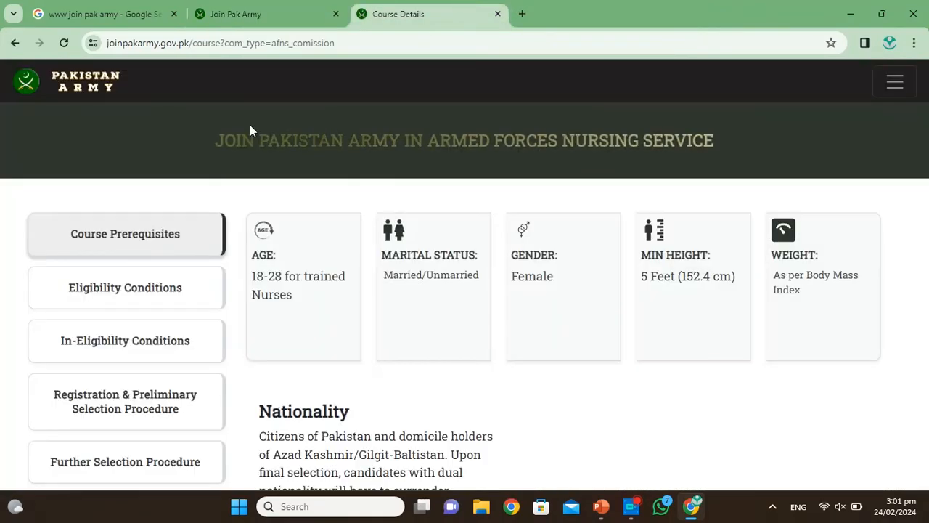
Step: Show the nursing course's Eligibility Conditions: BSc Nursing or diploma plus midwifery, age 18 to 28
scroll(252, 130, down, 1)
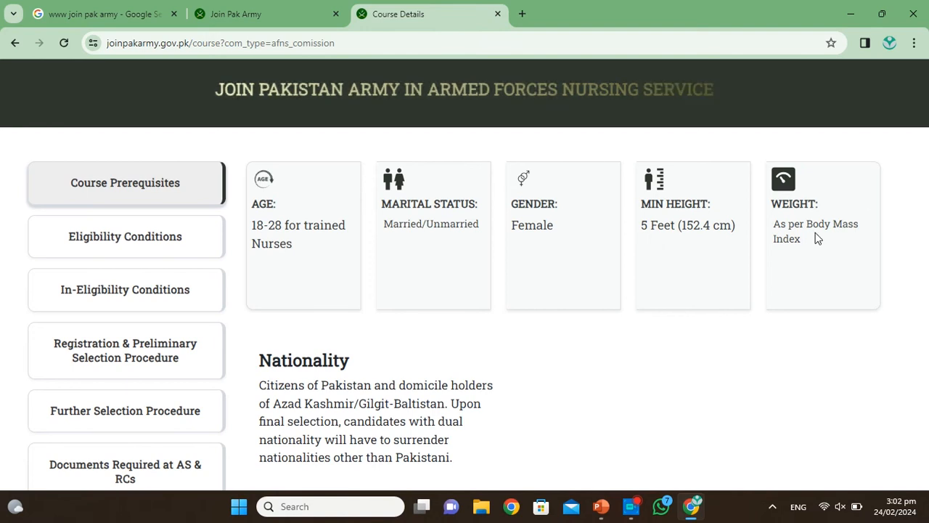
scroll(425, 383, down, 1)
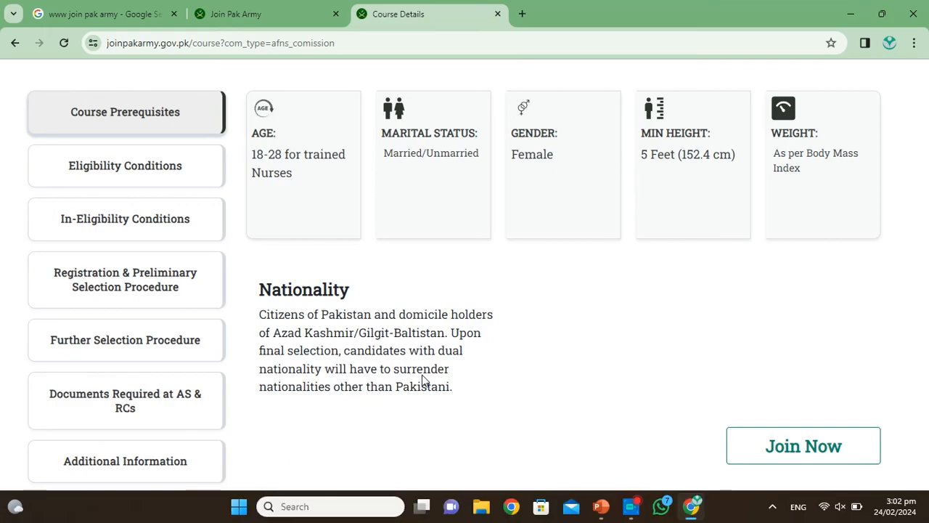
click(162, 171)
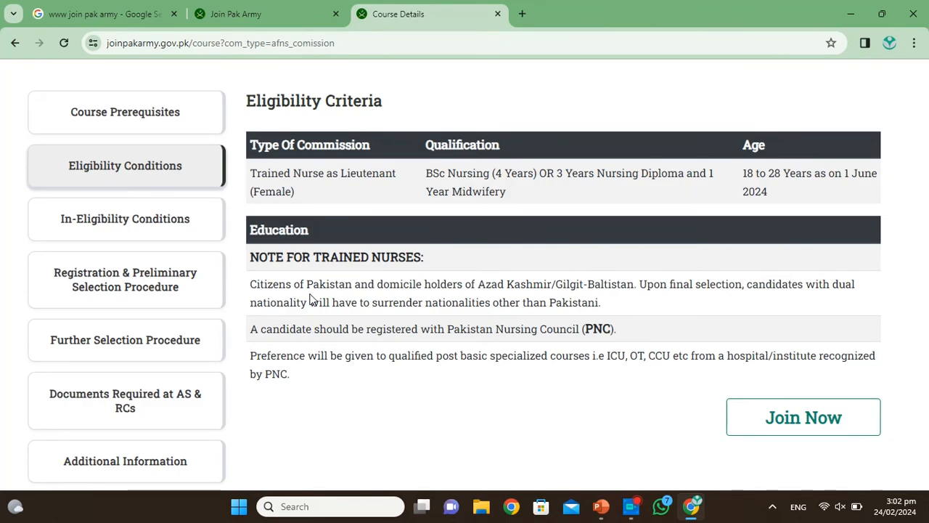
scroll(170, 342, up, 1)
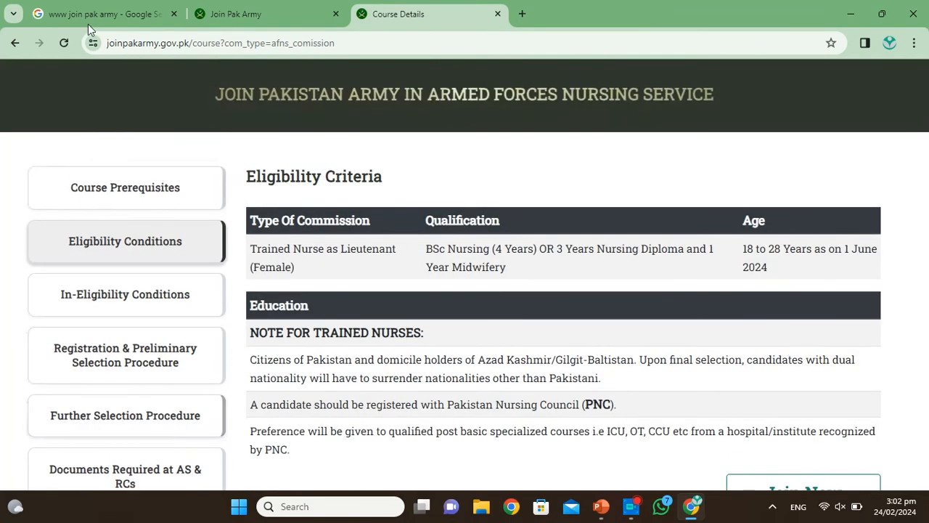
Step: Return to the Join Pak Army tab and reload the blank home page
click(80, 6)
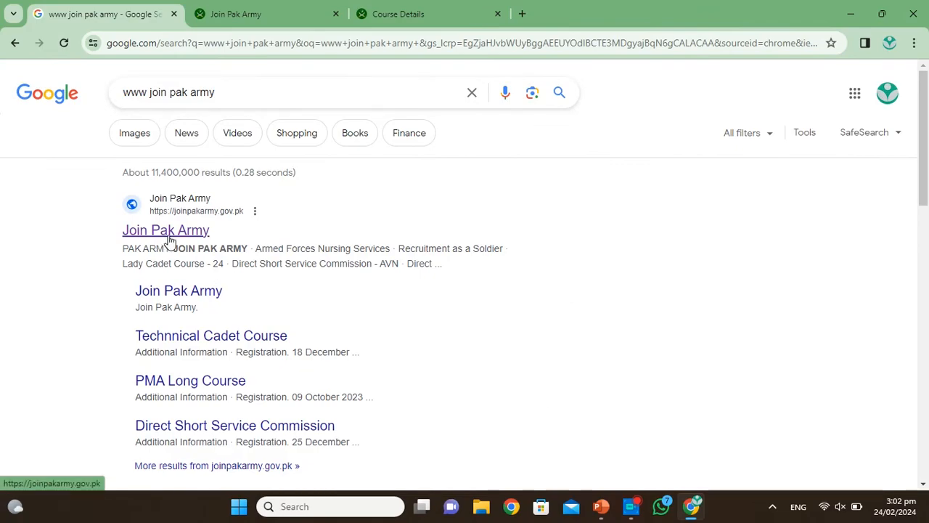
click(244, 7)
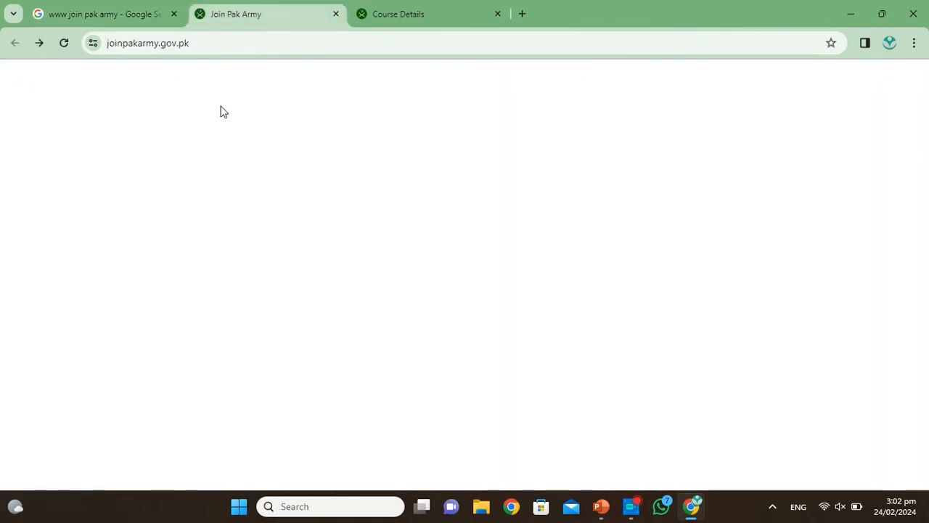
click(64, 43)
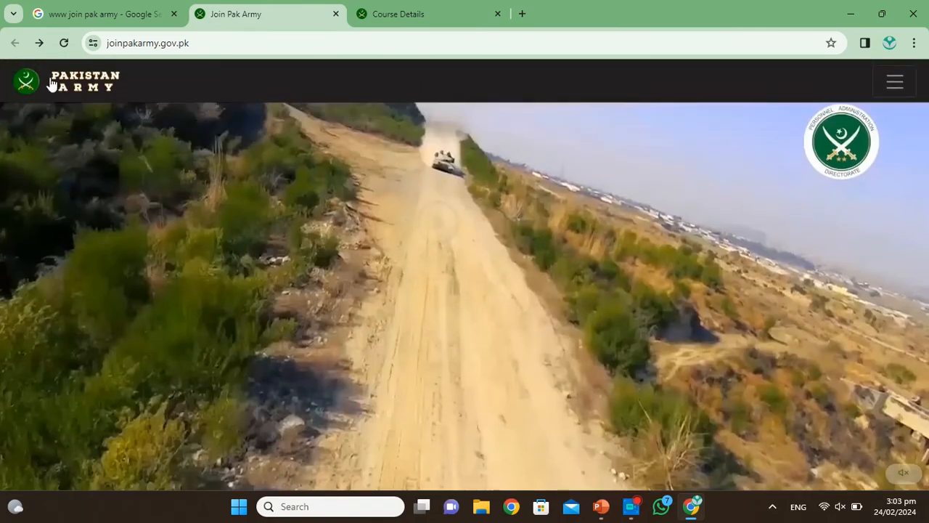
Step: Scroll the course carousel back to Armed Forces Nursing Services and start its application
scroll(391, 342, down, 5)
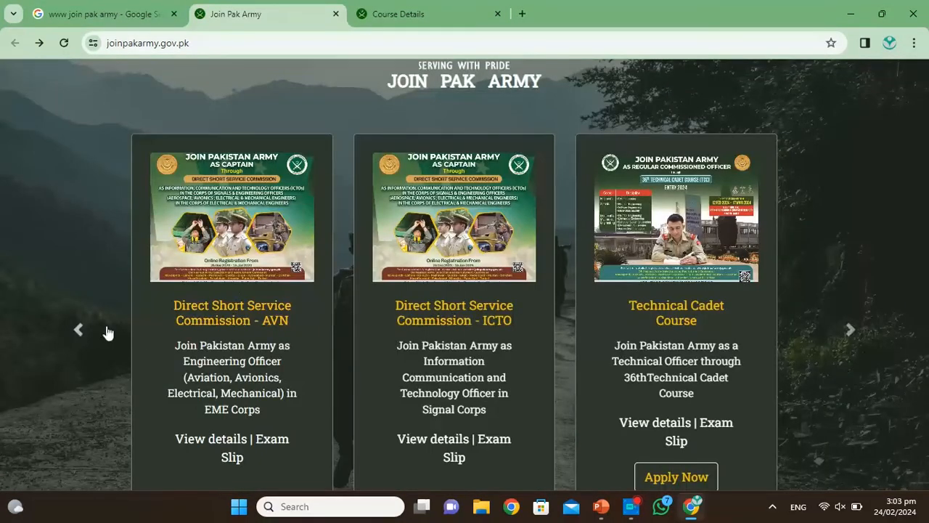
click(78, 330)
click(79, 332)
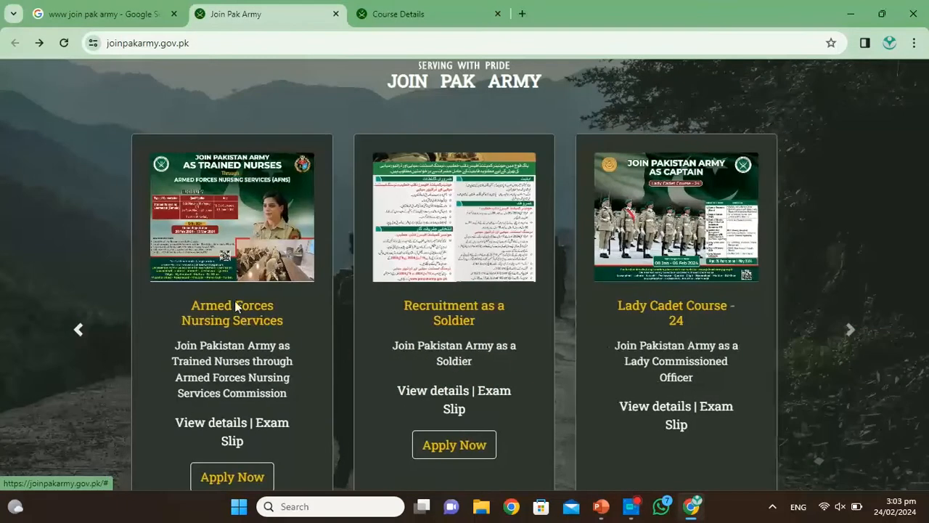
scroll(216, 320, down, 2)
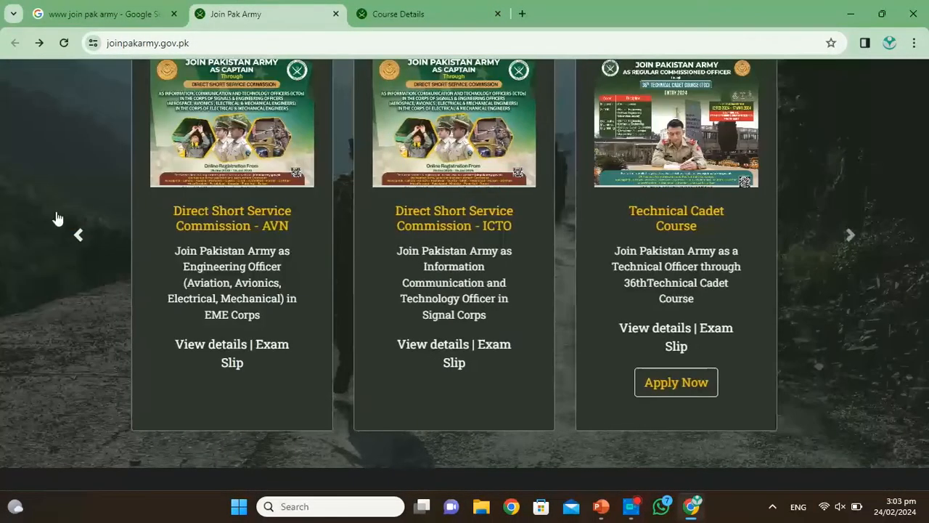
click(82, 251)
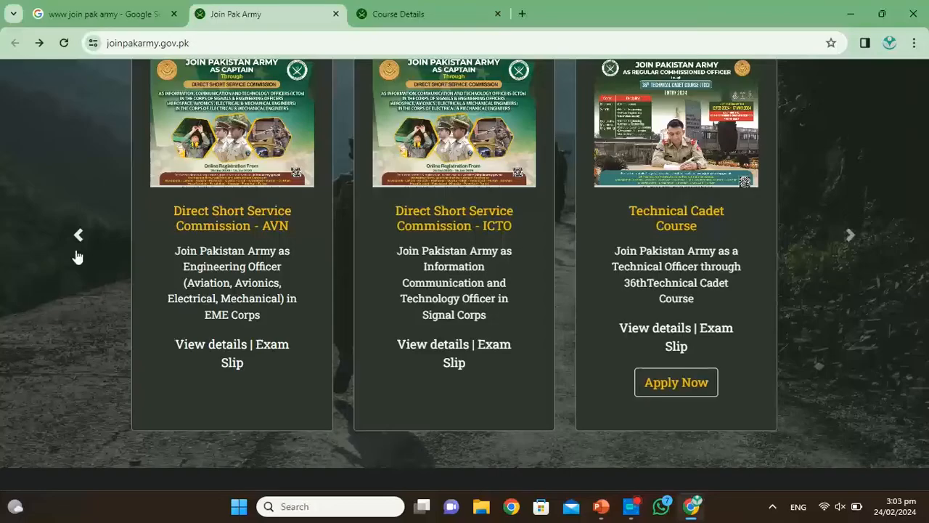
click(79, 234)
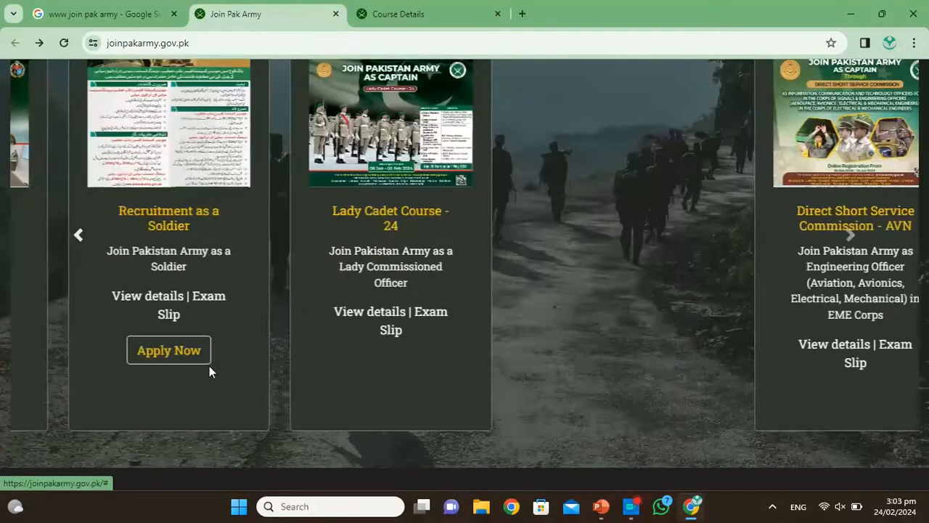
click(214, 385)
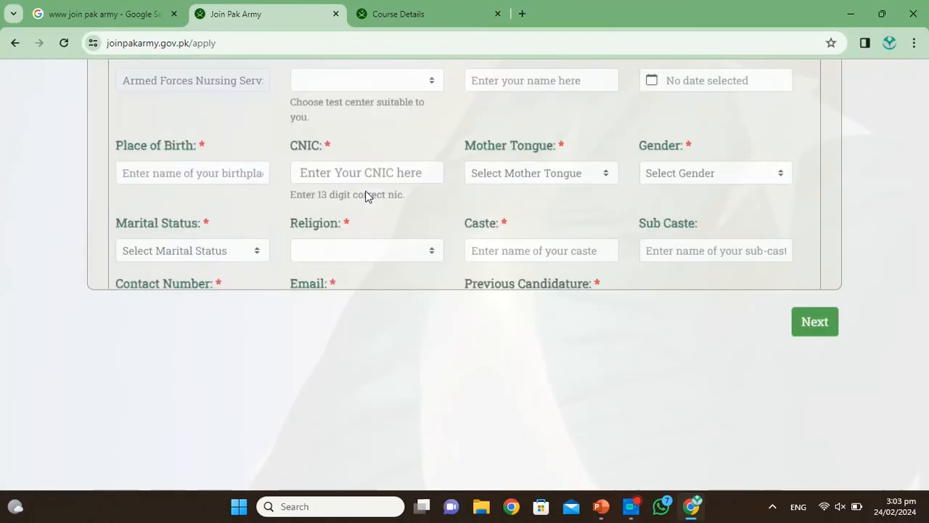
Step: Look over the empty Basic Credentials form and bring up the ASRC test-centre list
scroll(366, 197, down, 3)
scroll(366, 197, up, 3)
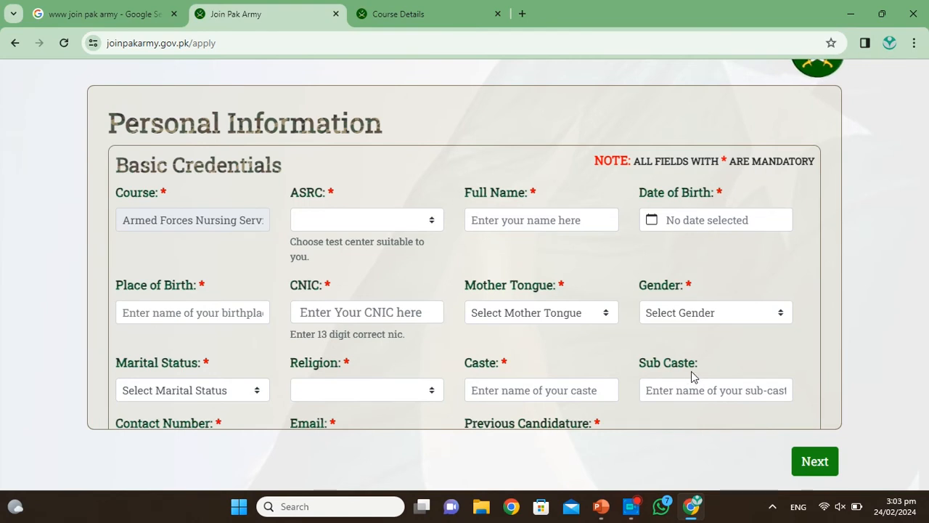
scroll(695, 375, down, 1)
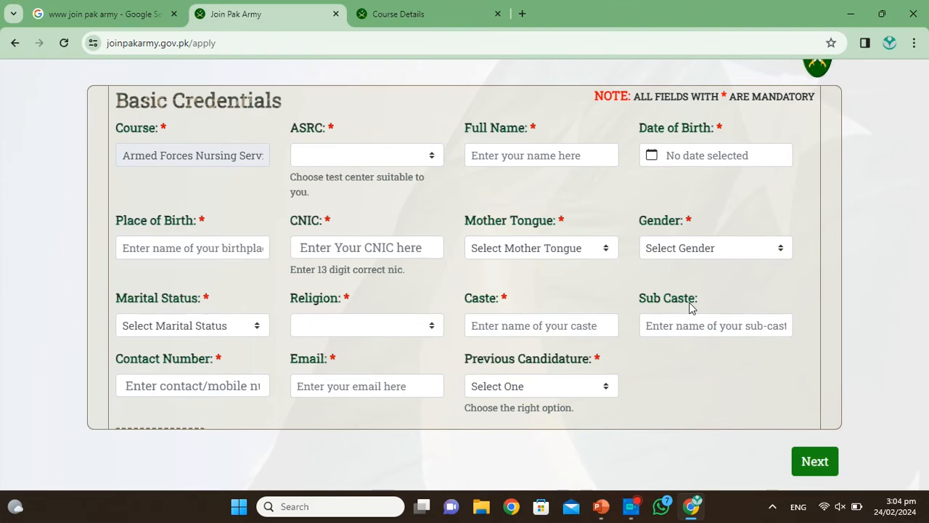
scroll(690, 308, up, 1)
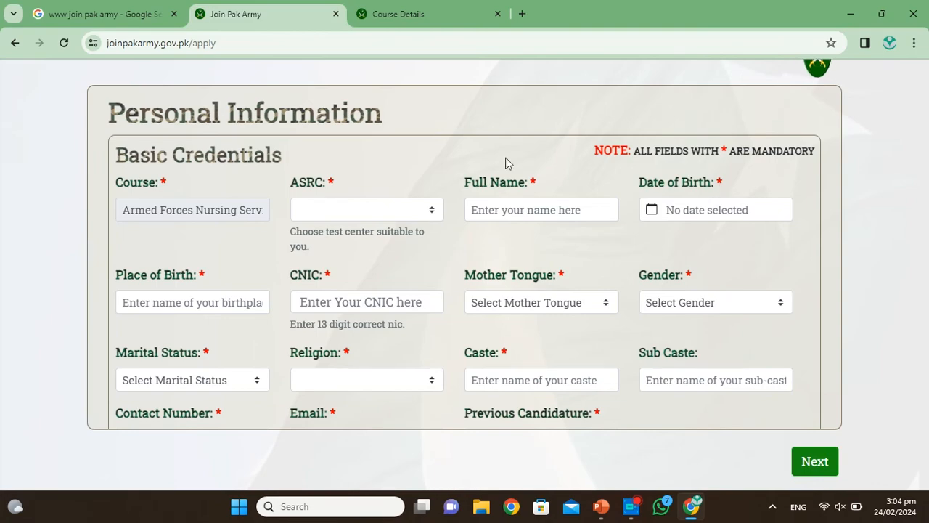
scroll(509, 164, down, 1)
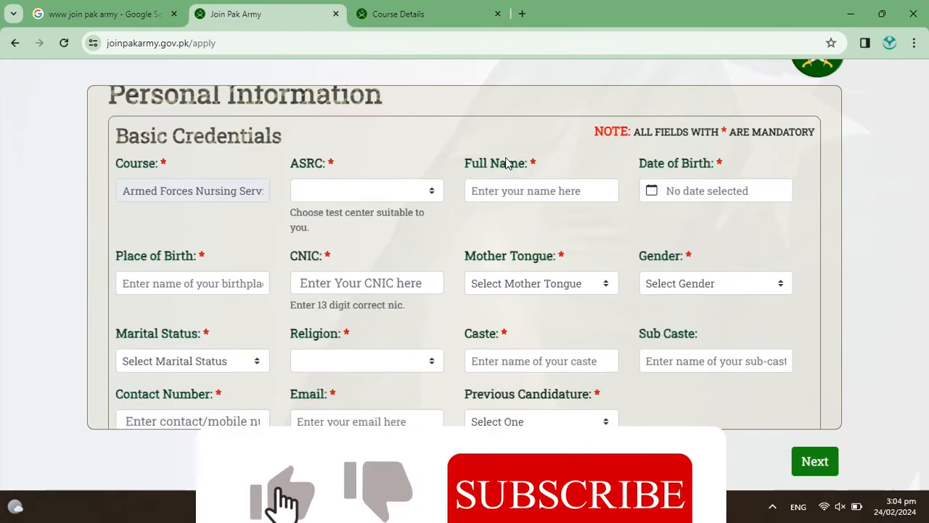
scroll(509, 164, up, 1)
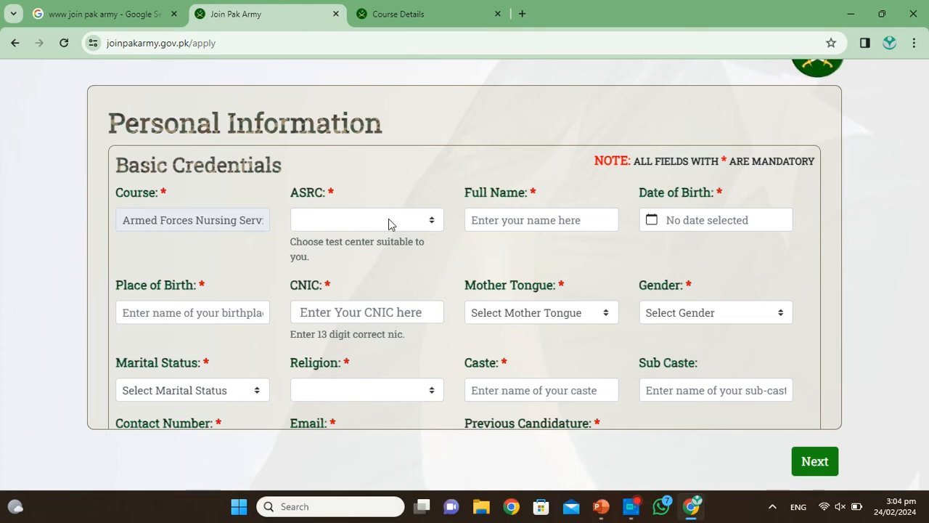
click(434, 227)
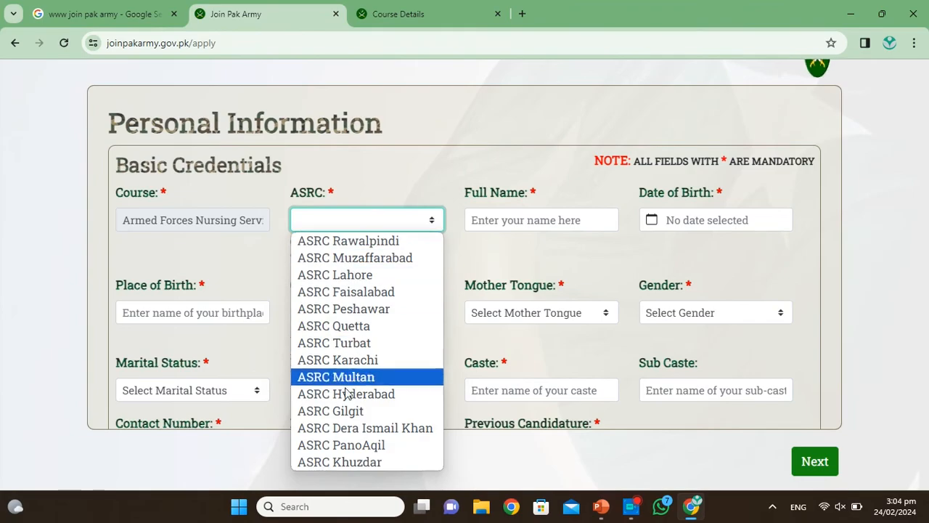
Step: Choose ASRC Rawalpindi as test centre and enter a placeholder 'A' in Full Name
key(Down)
key(Down)
key(Down)
key(Down)
key(Down)
key(Down)
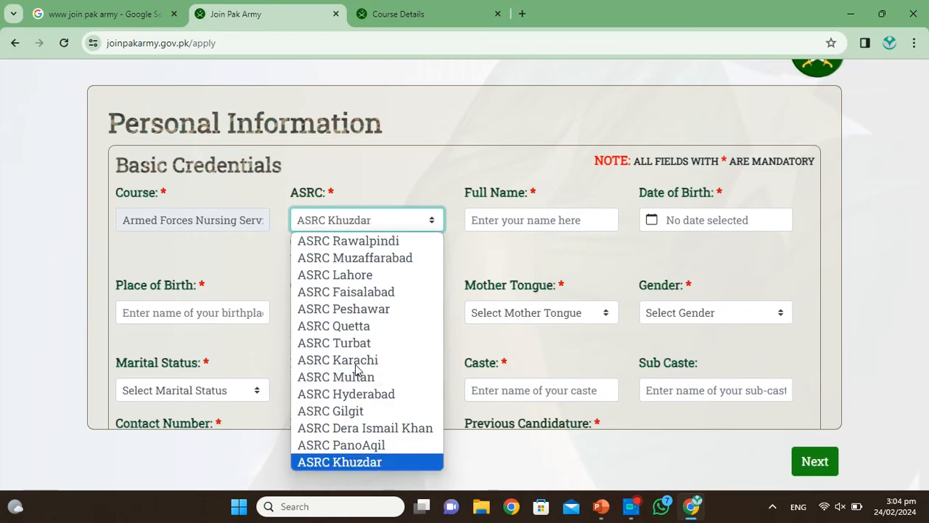
click(358, 241)
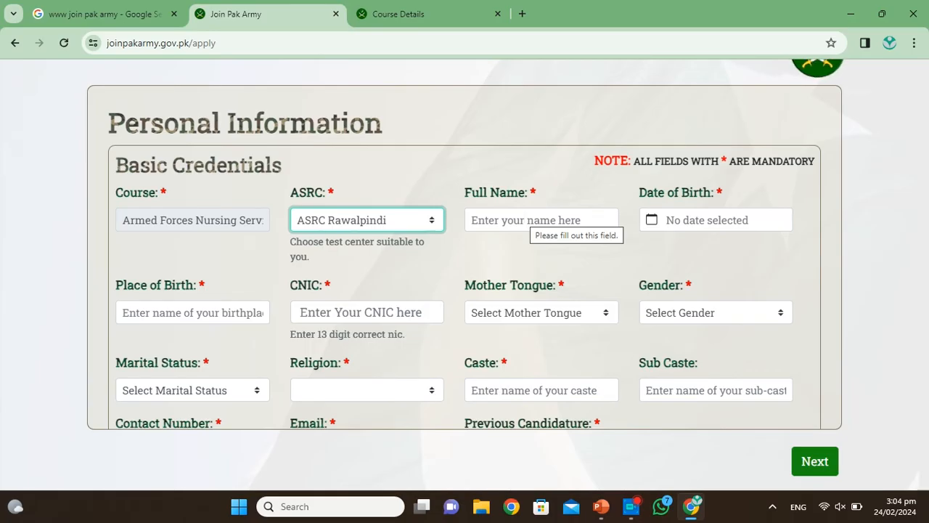
key(Down)
key(Up)
click(524, 218)
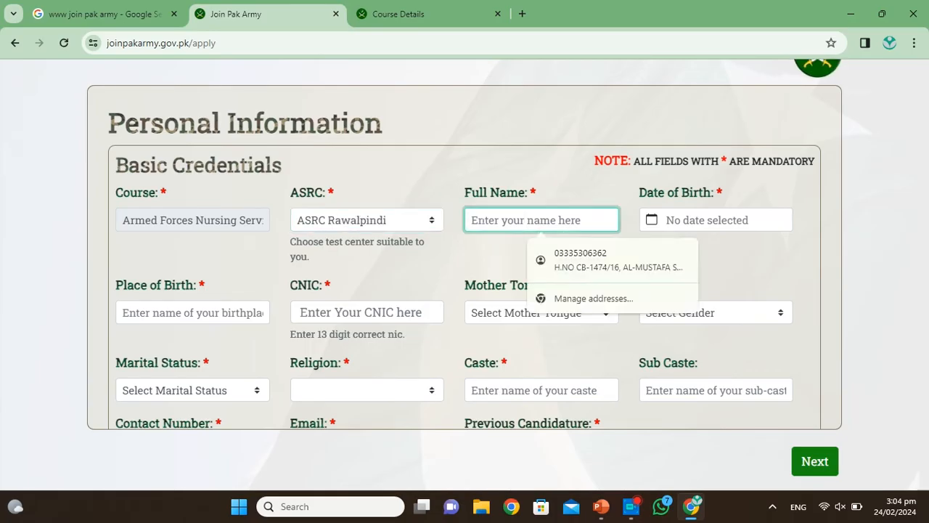
text(A)
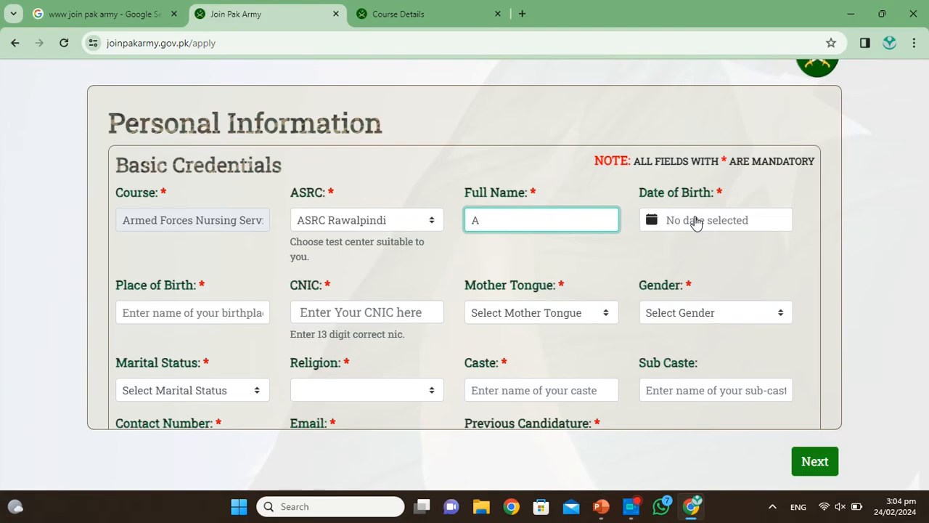
Step: Set the Date of Birth to Thursday, May 17, 2001 using the calendar
click(653, 221)
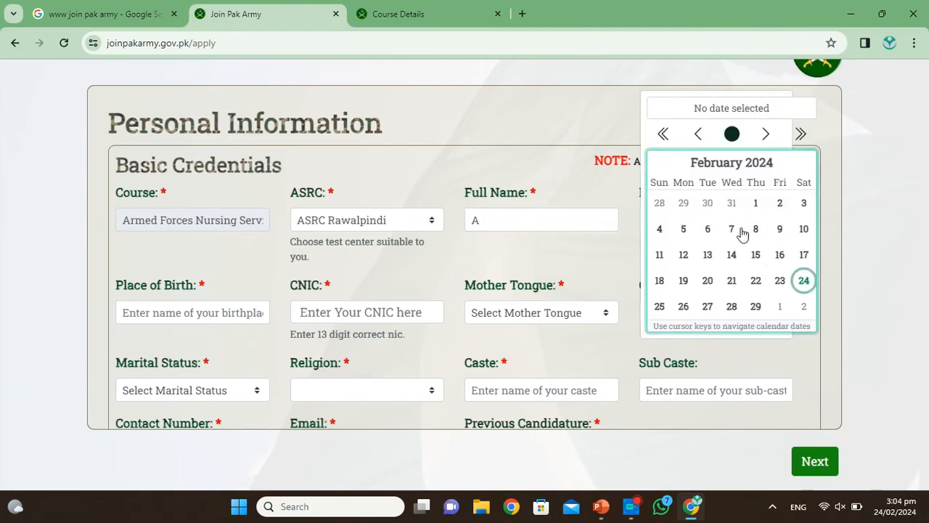
click(731, 255)
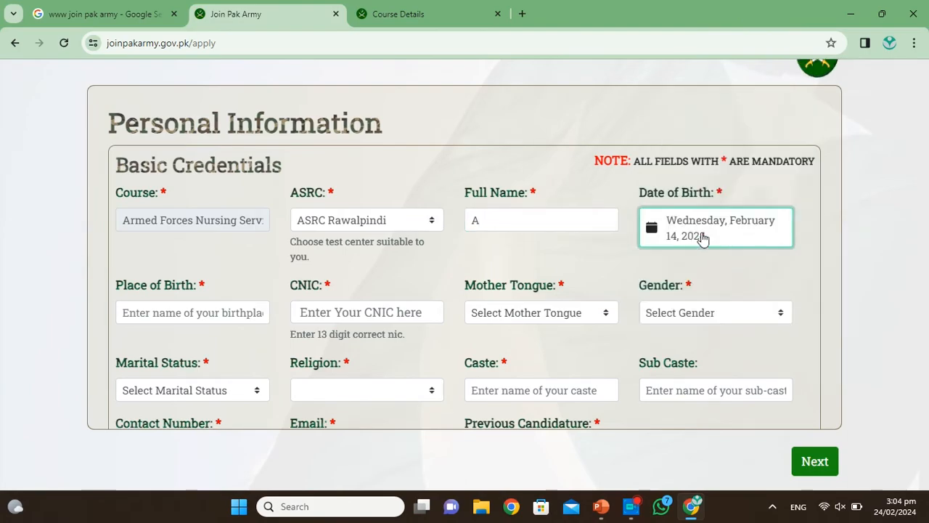
click(693, 243)
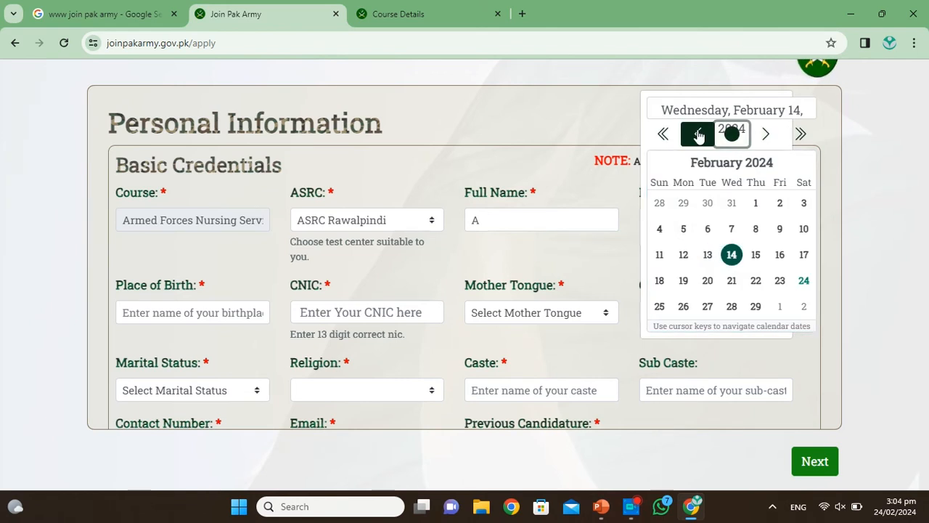
click(698, 134)
click(699, 134)
click(699, 134)
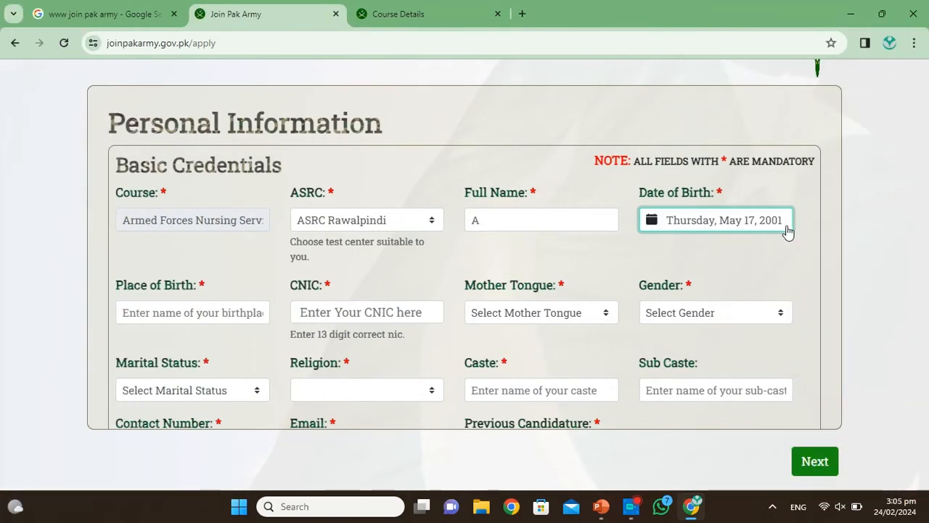
scroll(786, 227, down, 1)
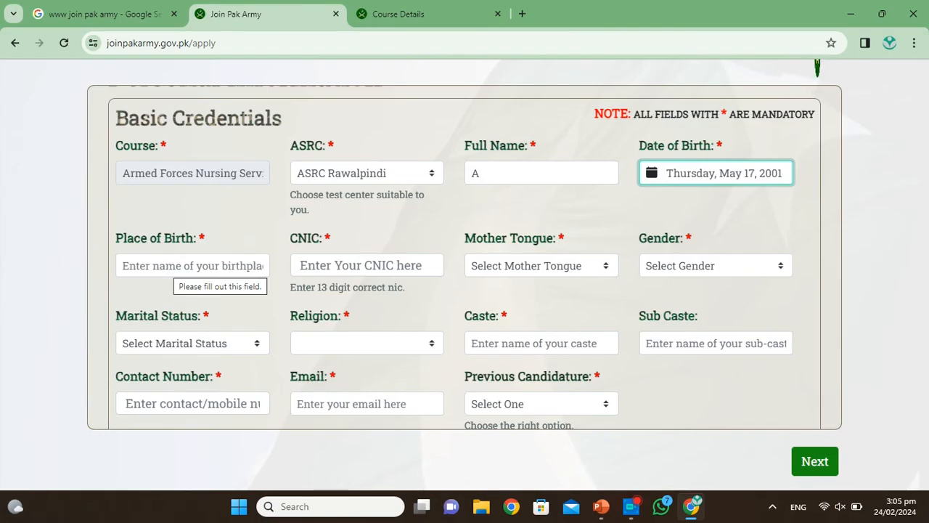
Step: Enter Place of Birth 'rawalpindi' and the applicant's 13-digit CNIC number
click(174, 266)
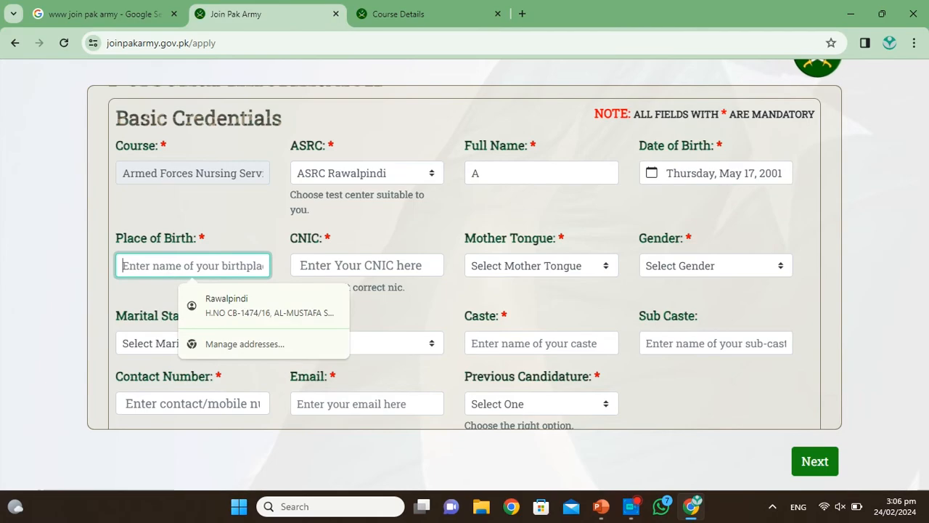
text(rawa)
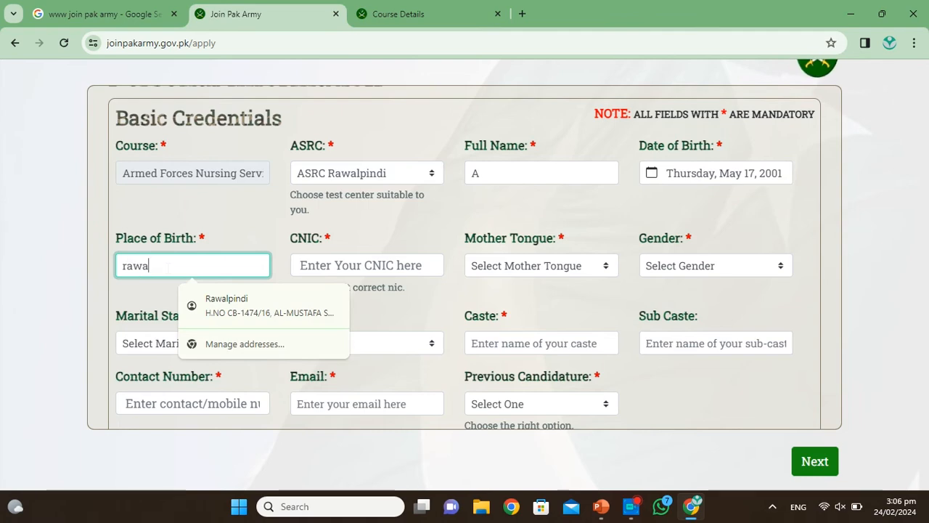
text(lpindi)
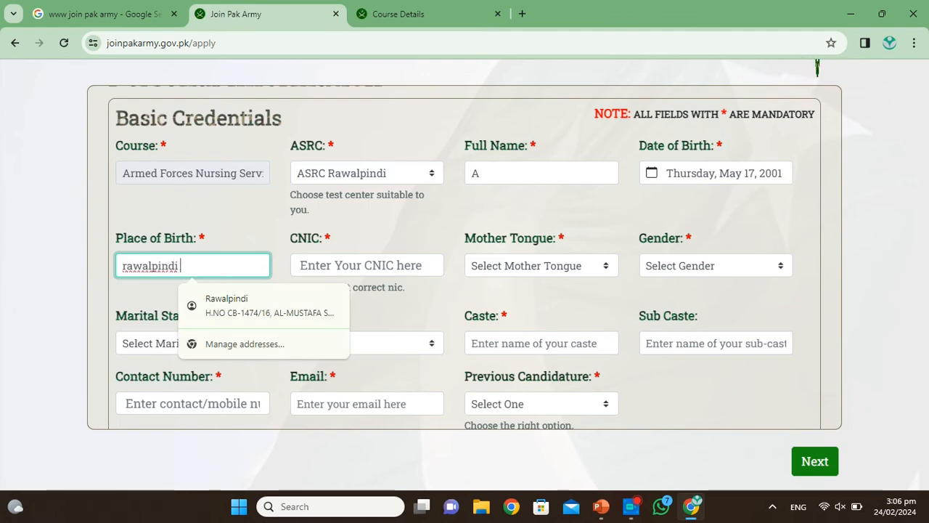
click(349, 265)
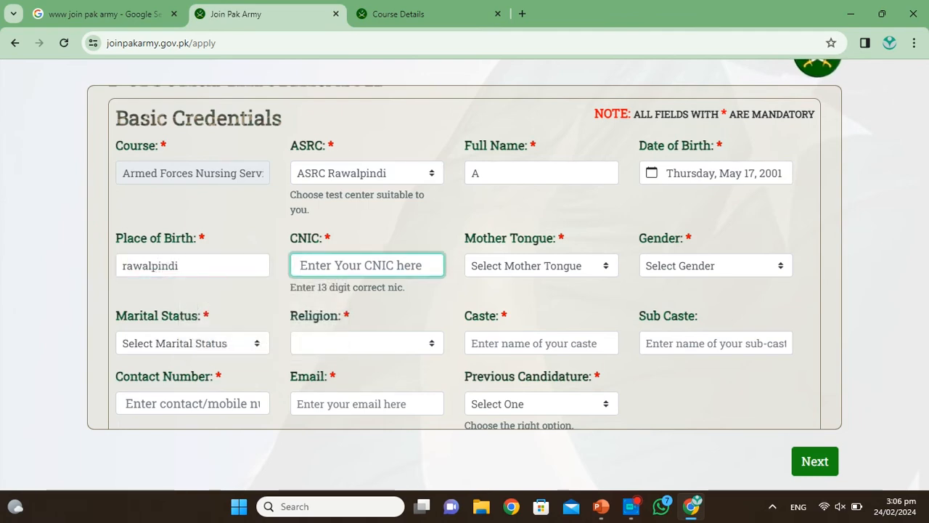
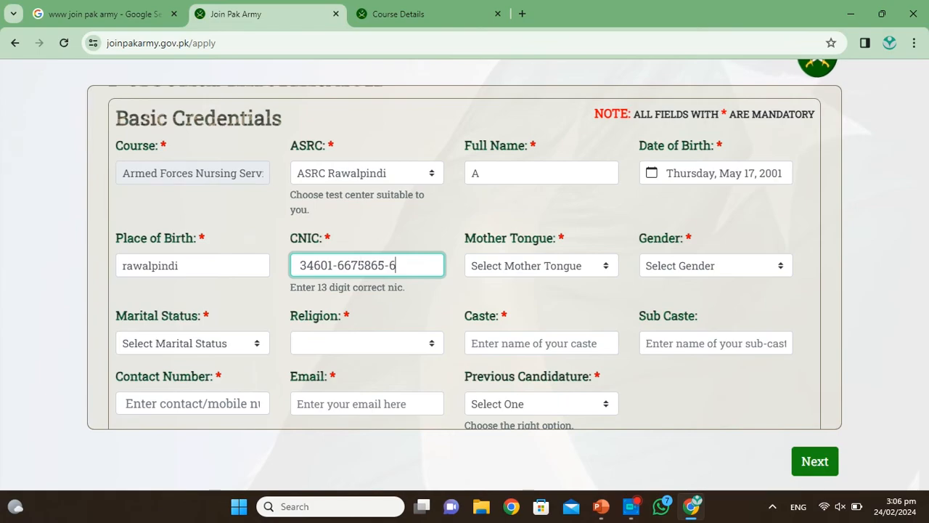
scroll(465, 291, down, 1)
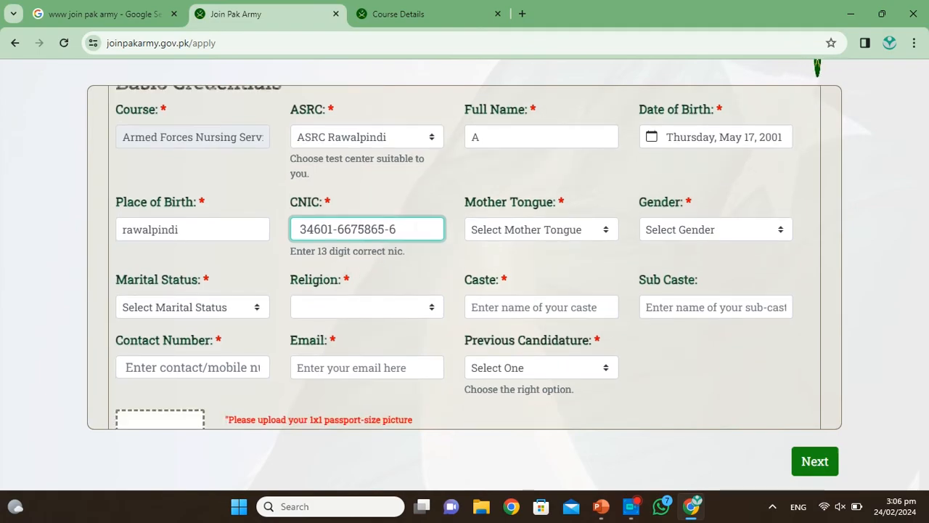
Step: Set Mother Tongue to Punjabi, Gender to Female and Marital Status to Unmarried/Single
click(607, 231)
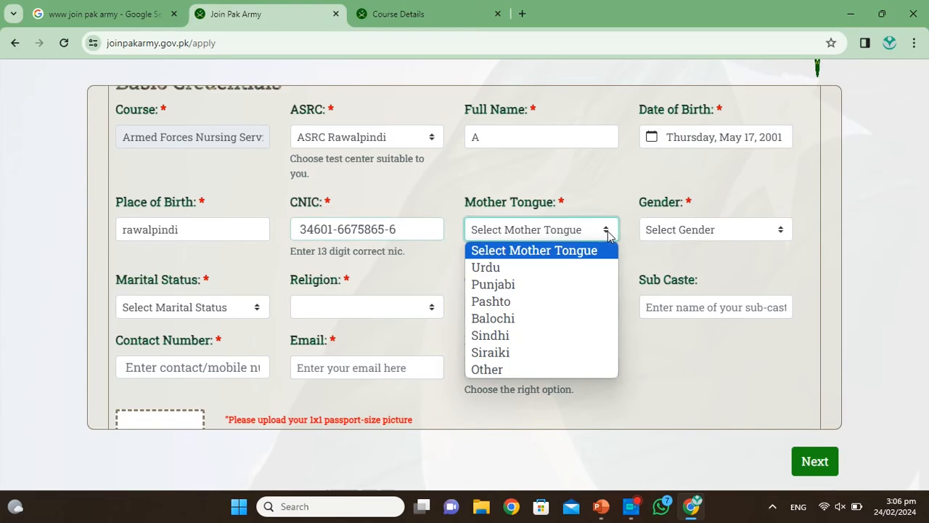
click(498, 285)
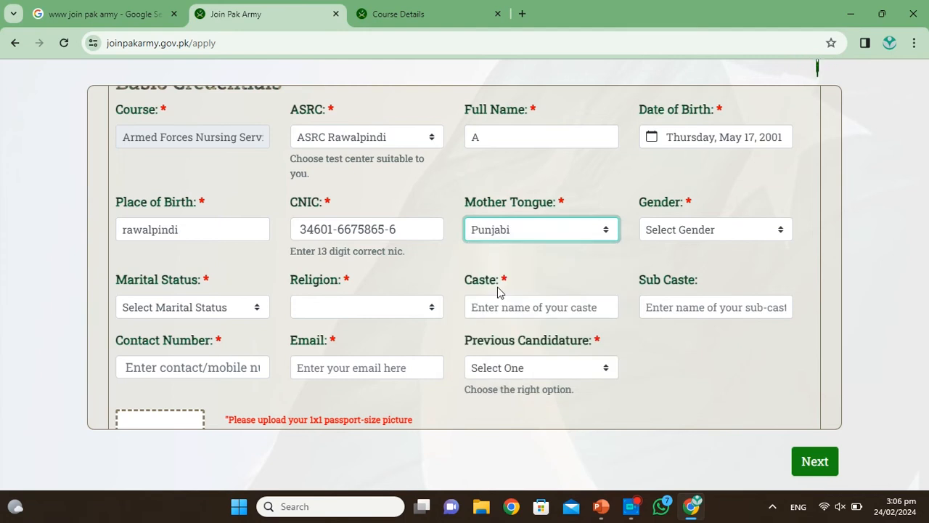
click(776, 231)
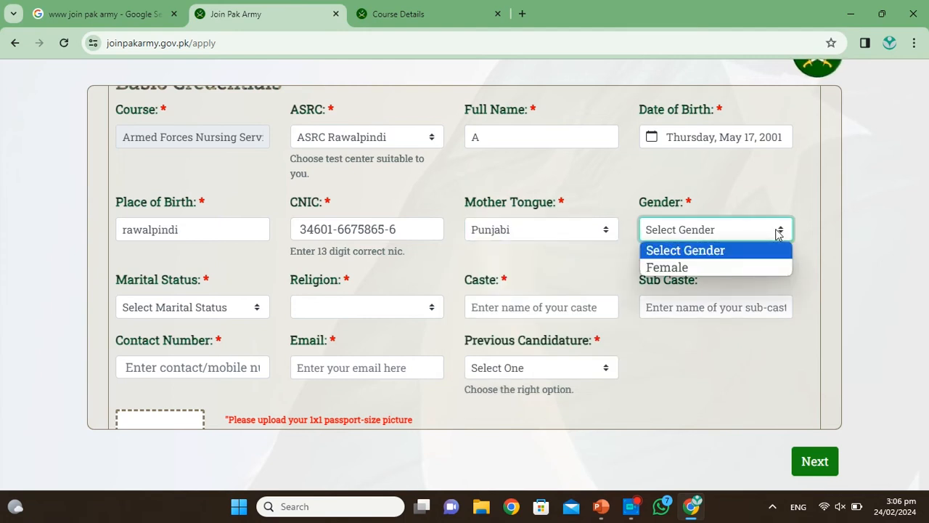
click(682, 267)
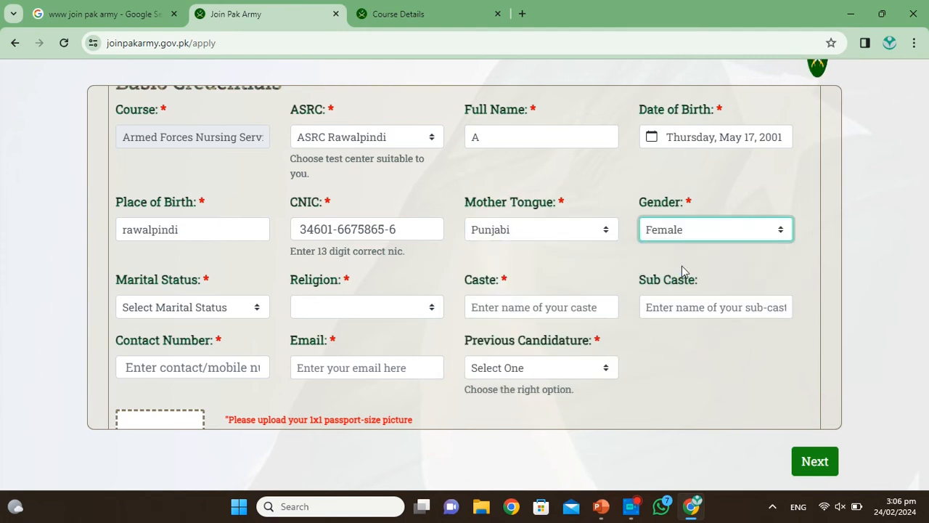
click(258, 307)
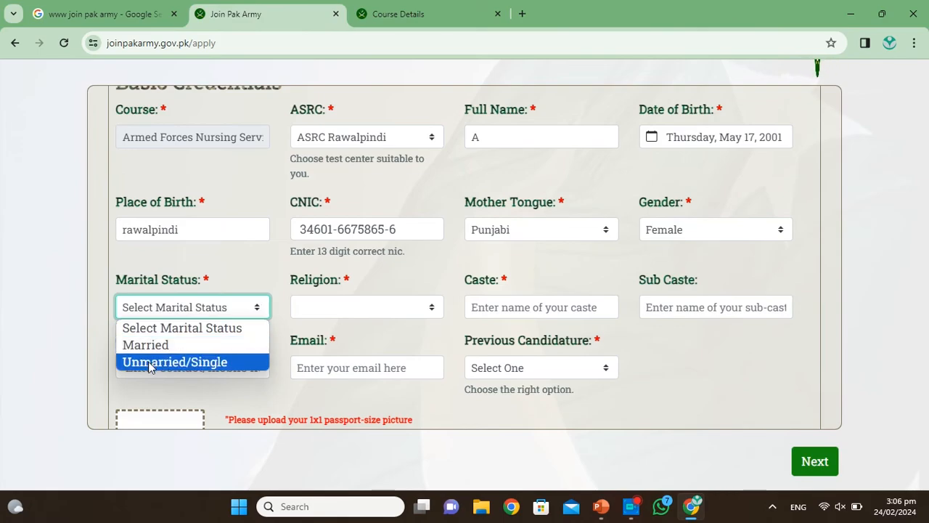
click(150, 362)
Step: Set Religion to Islam and the newly shown Sect to Sunni
click(440, 312)
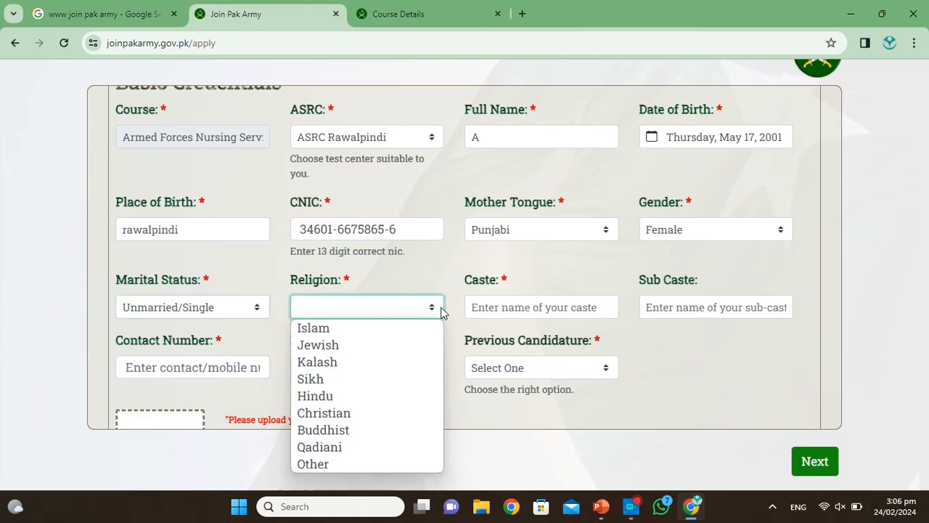
click(348, 330)
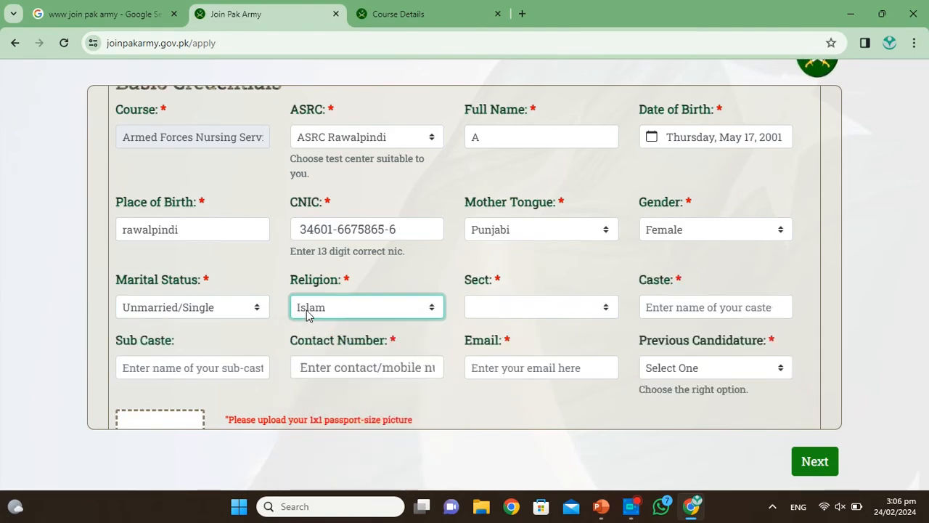
scroll(490, 315, down, 1)
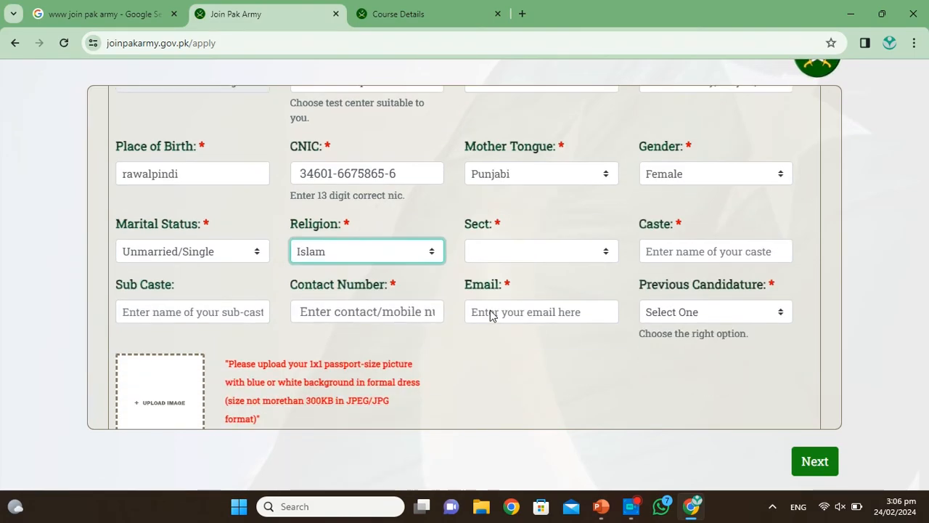
click(616, 252)
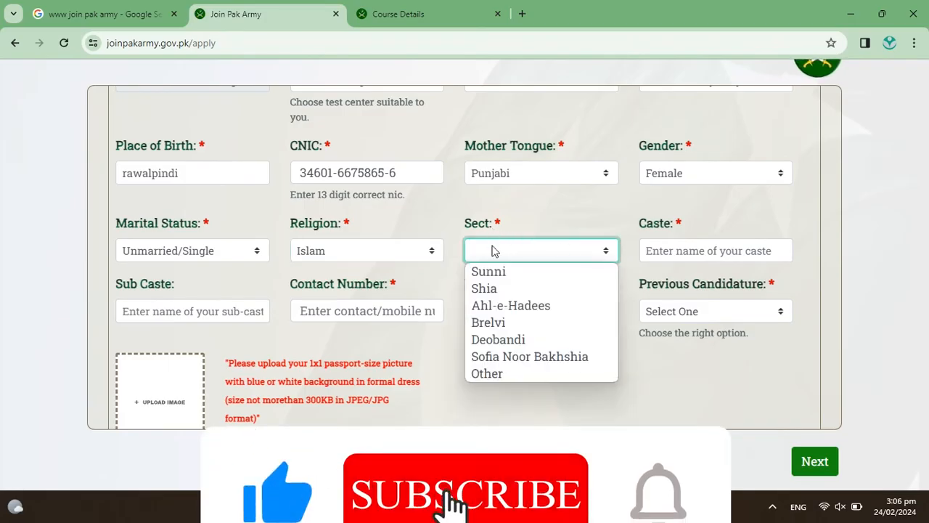
key(Down)
key(Down)
key(Down)
key(Down)
key(Up)
key(Up)
key(Up)
key(Up)
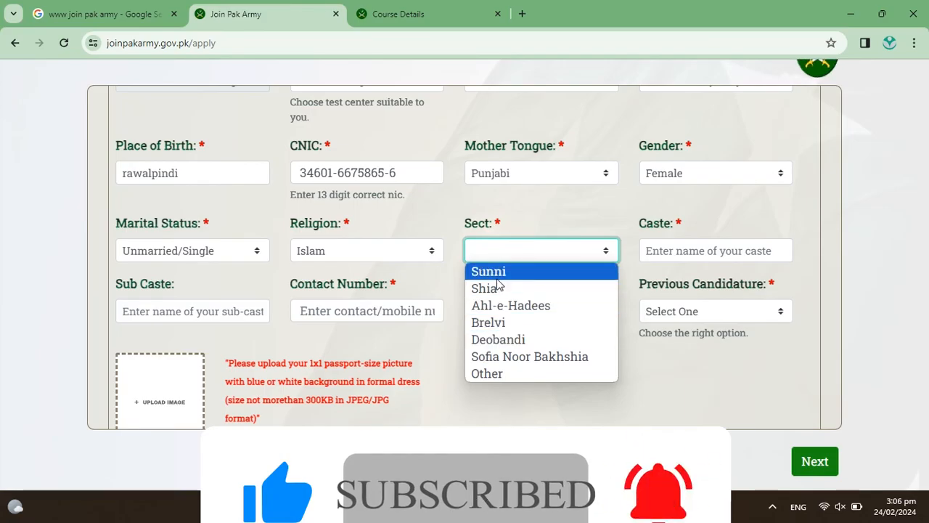
key(Return)
Step: Fill in Caste as Rajpot and bring up the Previous Candidature choices
key(Tab)
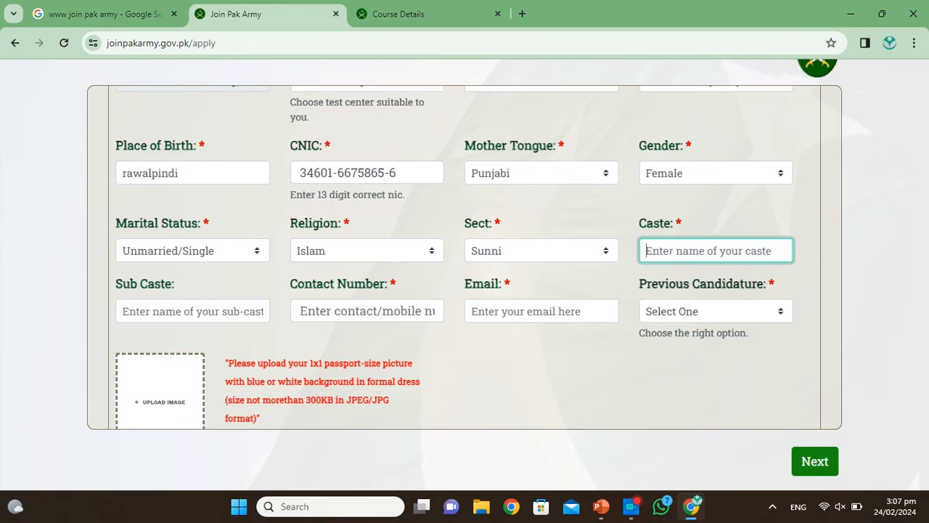
scroll(670, 254, down, 1)
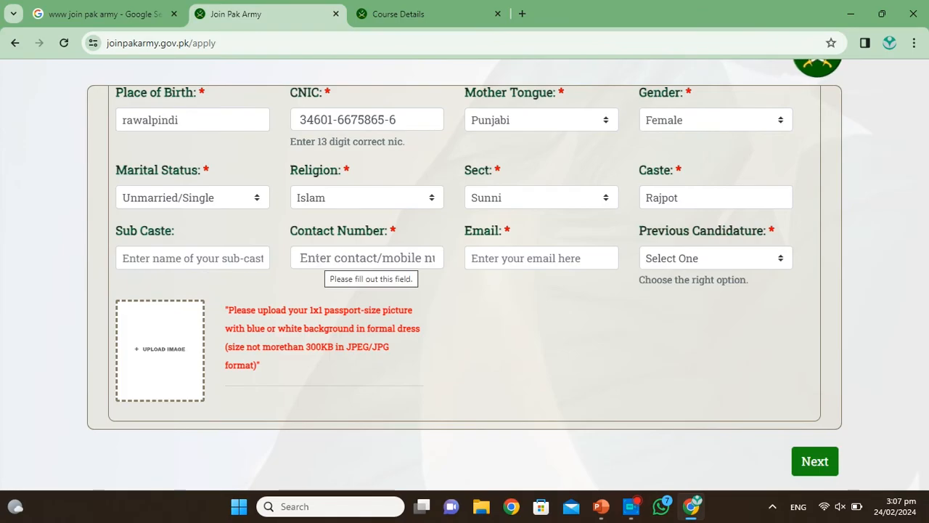
scroll(319, 263, down, 1)
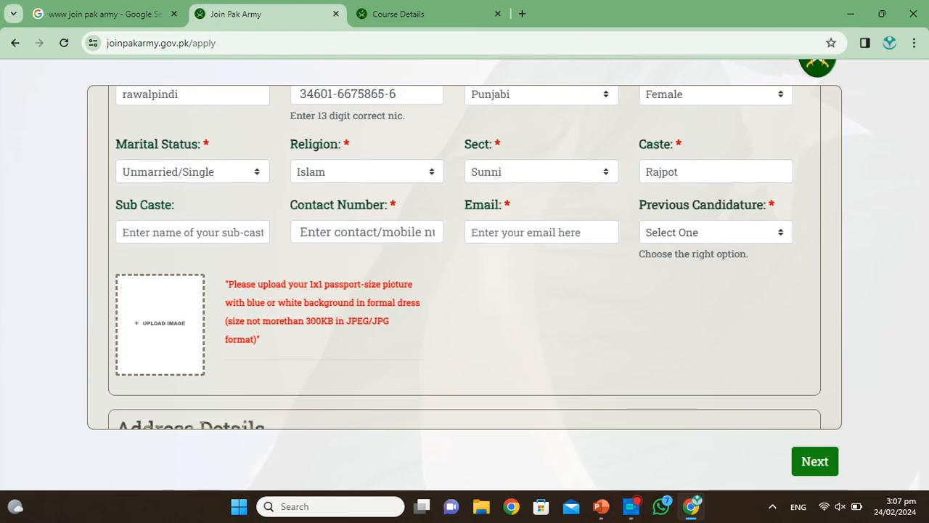
click(782, 232)
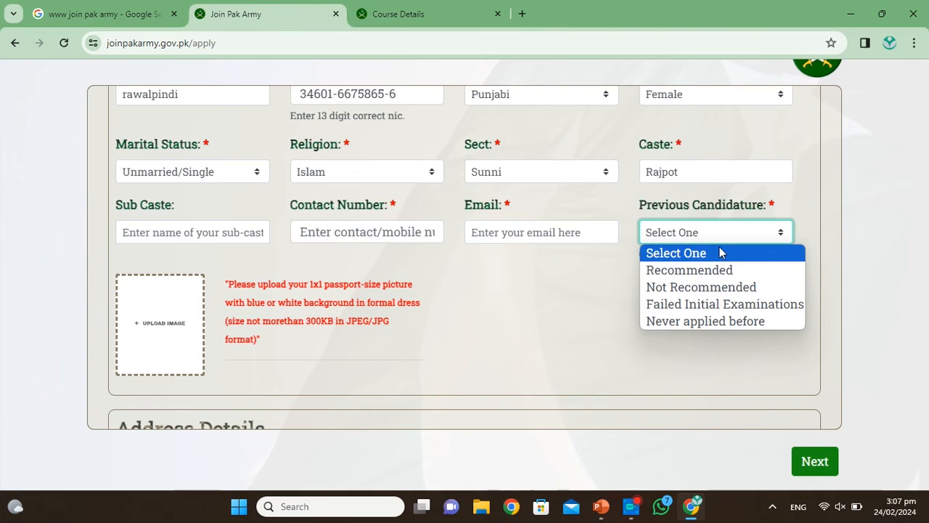
Step: Settle Previous Candidature on Never applied before after briefly trying Failed Initial Examinations
click(721, 322)
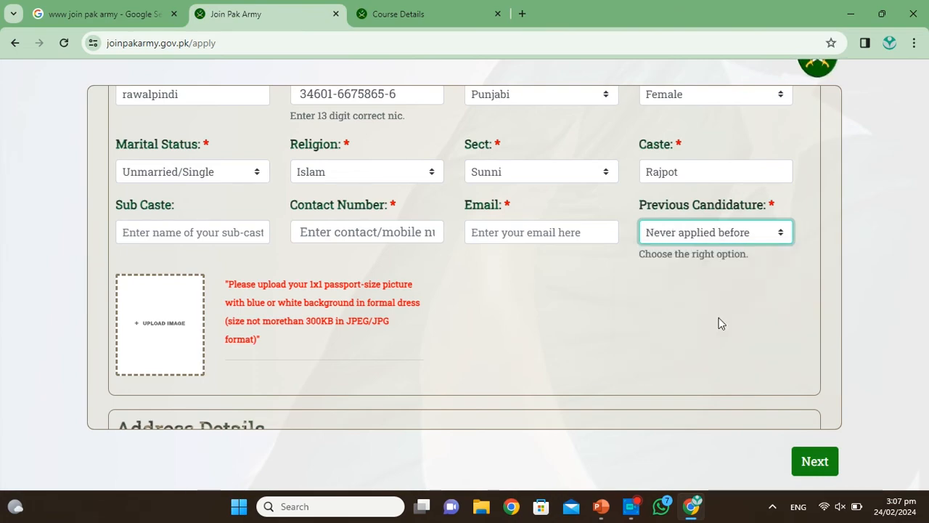
click(781, 233)
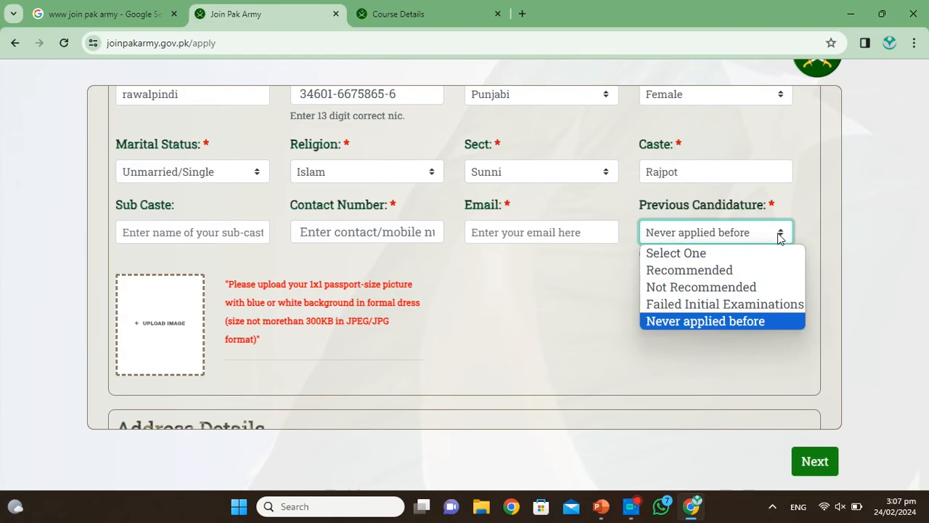
click(745, 304)
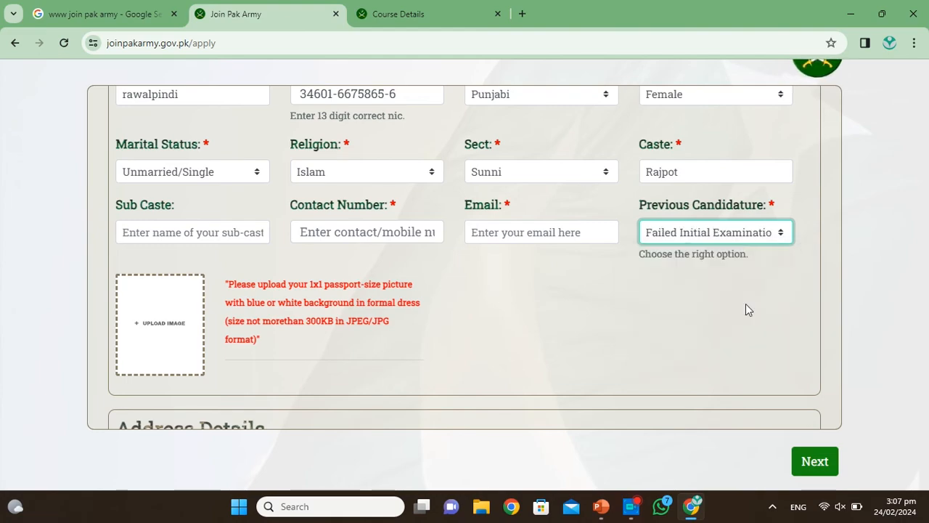
click(779, 233)
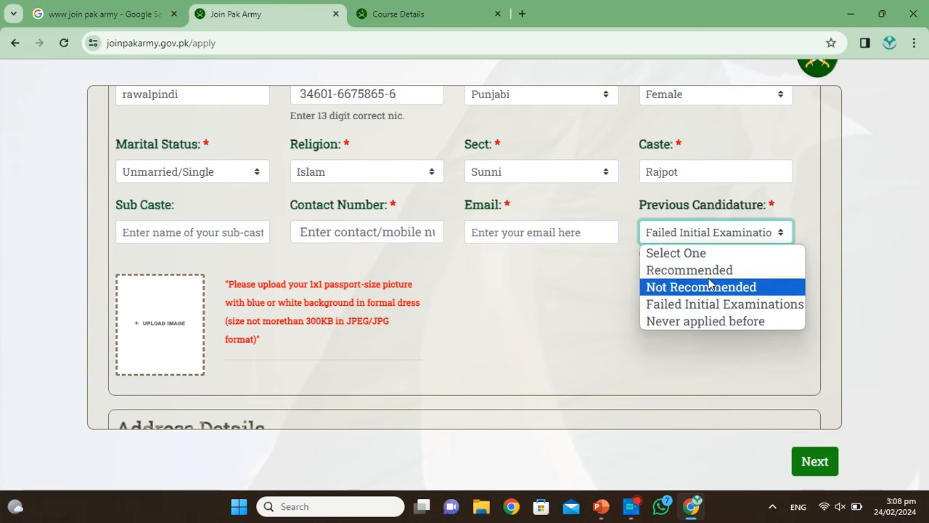
click(696, 324)
scroll(696, 329, down, 2)
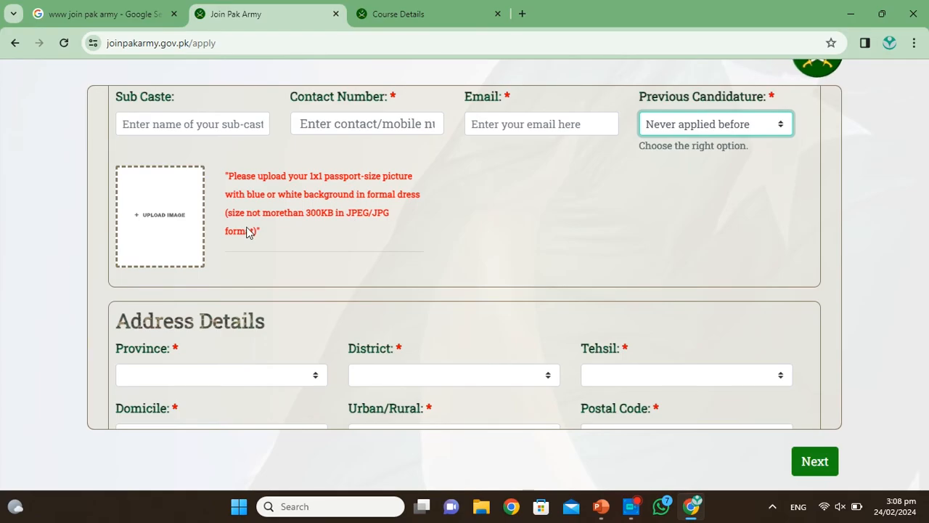
Step: Start the passport-size photo upload, then cancel the file picker without choosing an image
click(149, 218)
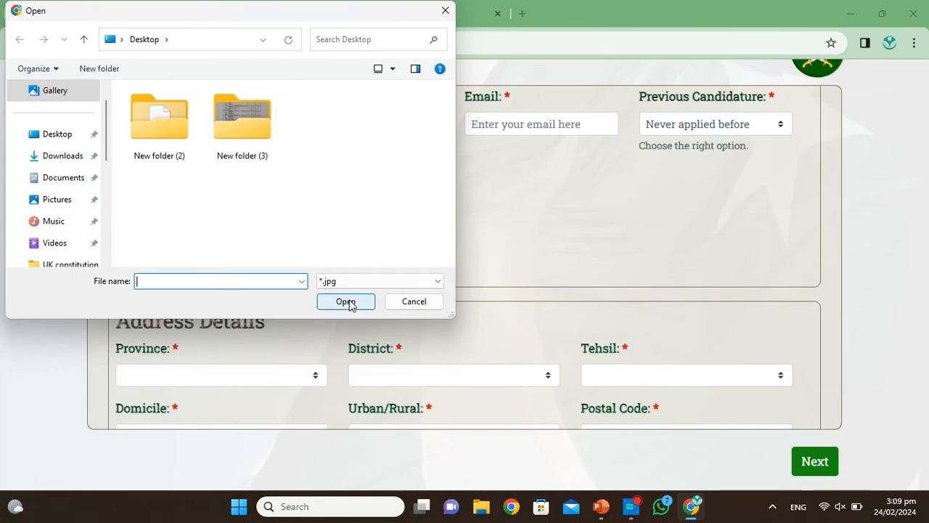
click(445, 10)
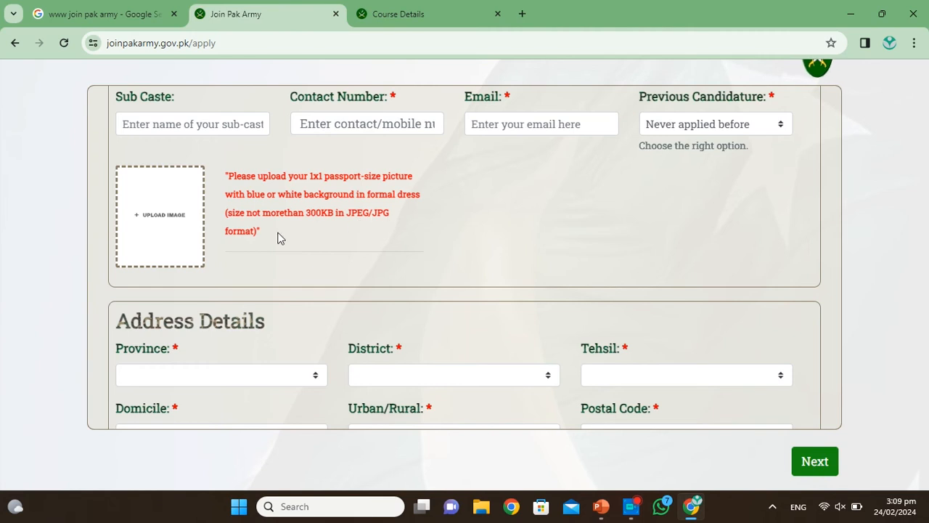
Step: Search Google for 'convert image to jpg' in a new tab, then return to the application form
click(523, 11)
text(convert)
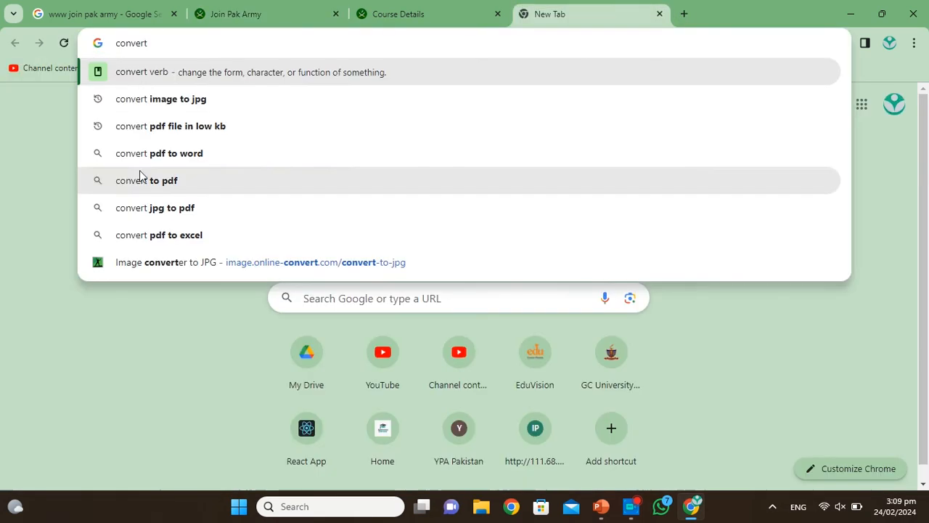
click(164, 106)
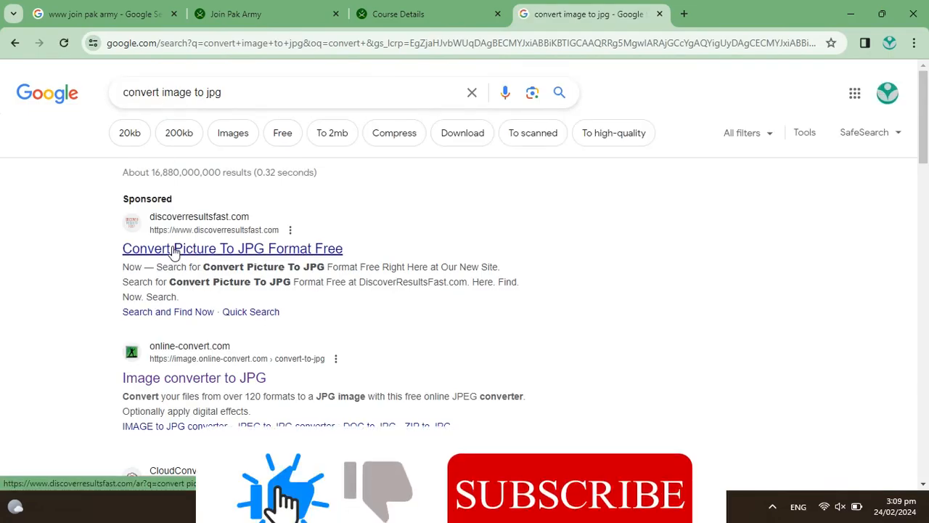
click(263, 7)
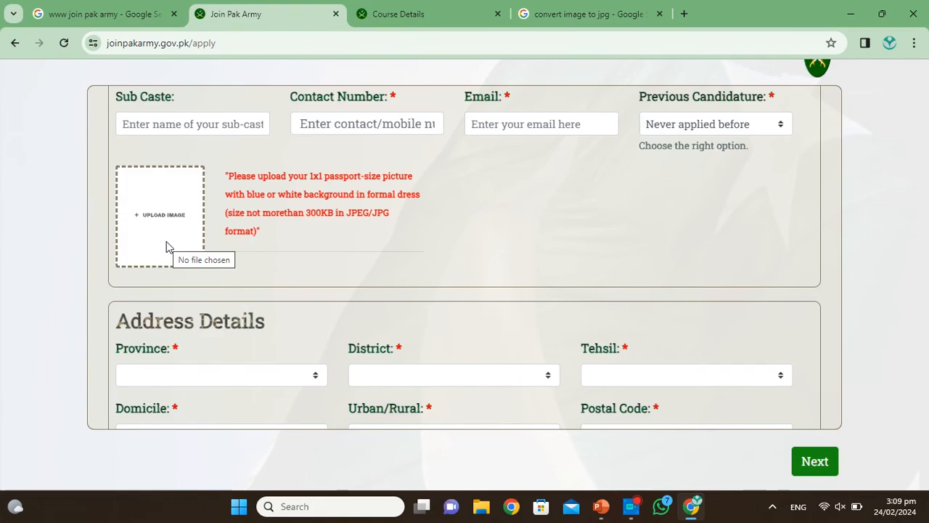
Step: Set the address province to Punjab and the district to Rawalpindi
scroll(166, 241, down, 1)
scroll(216, 187, down, 1)
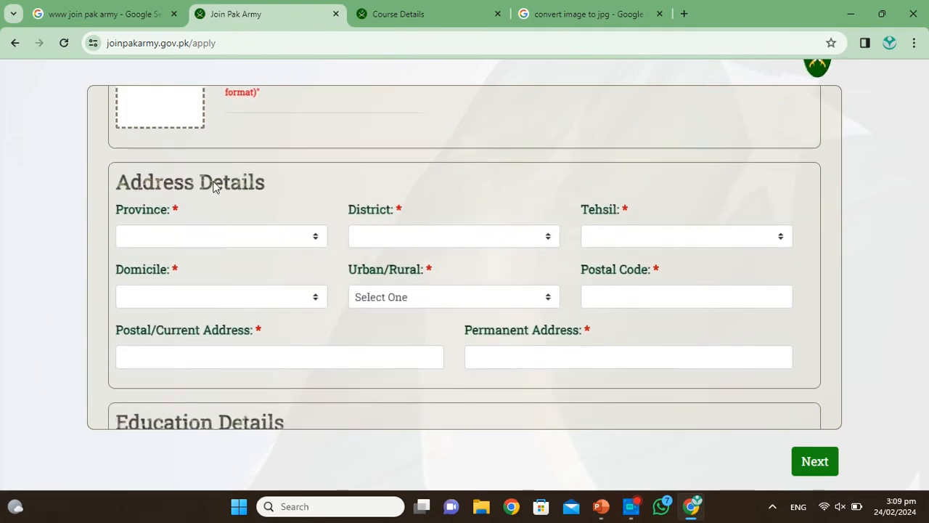
scroll(217, 187, up, 1)
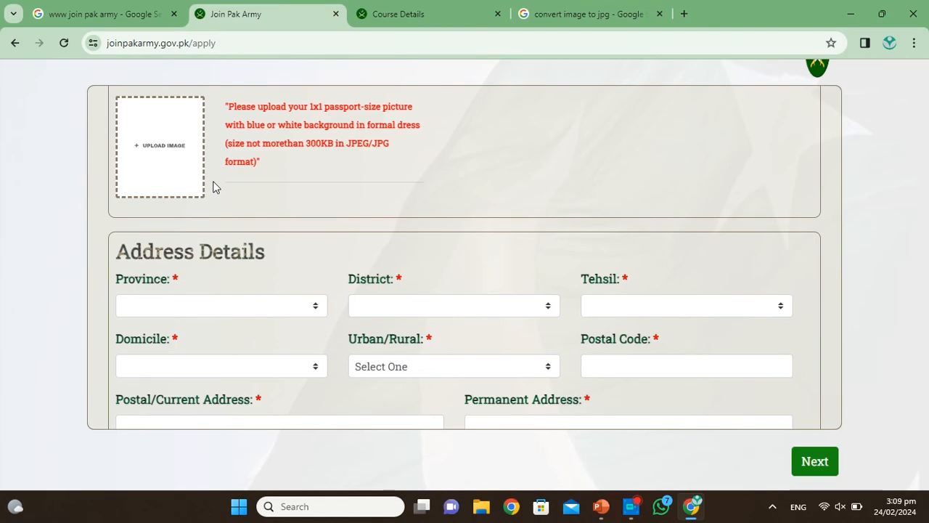
scroll(213, 188, down, 1)
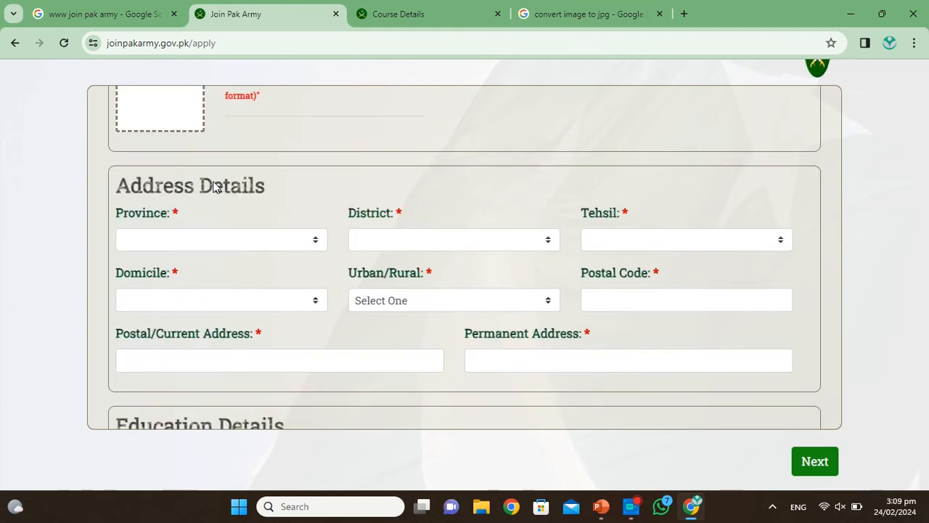
scroll(212, 187, down, 1)
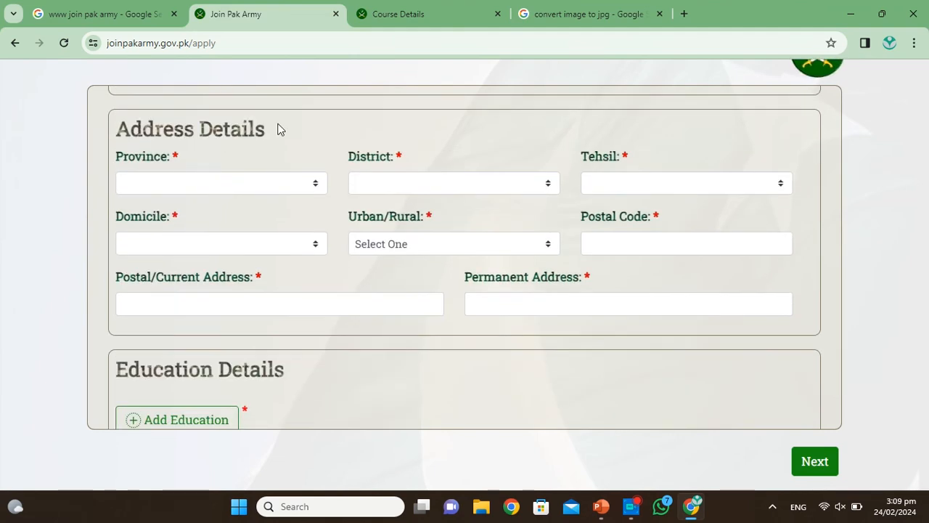
click(315, 183)
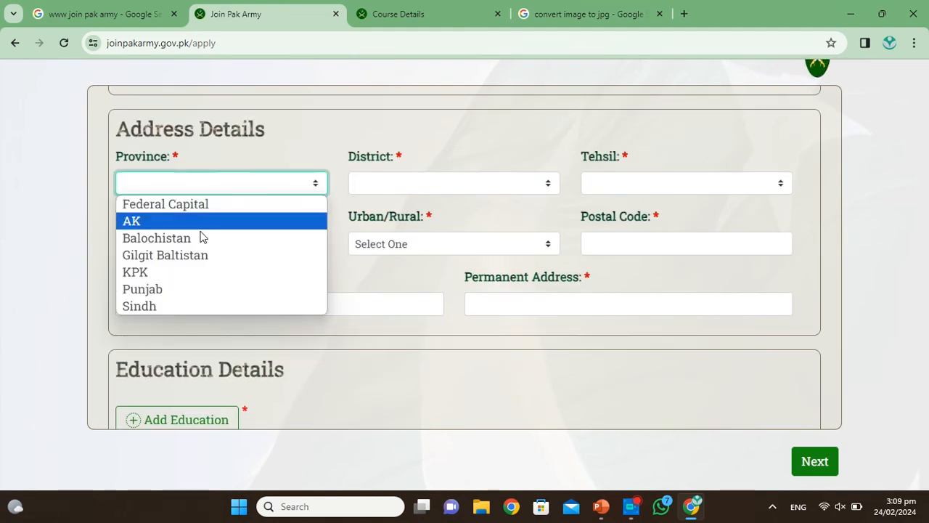
click(164, 289)
click(462, 182)
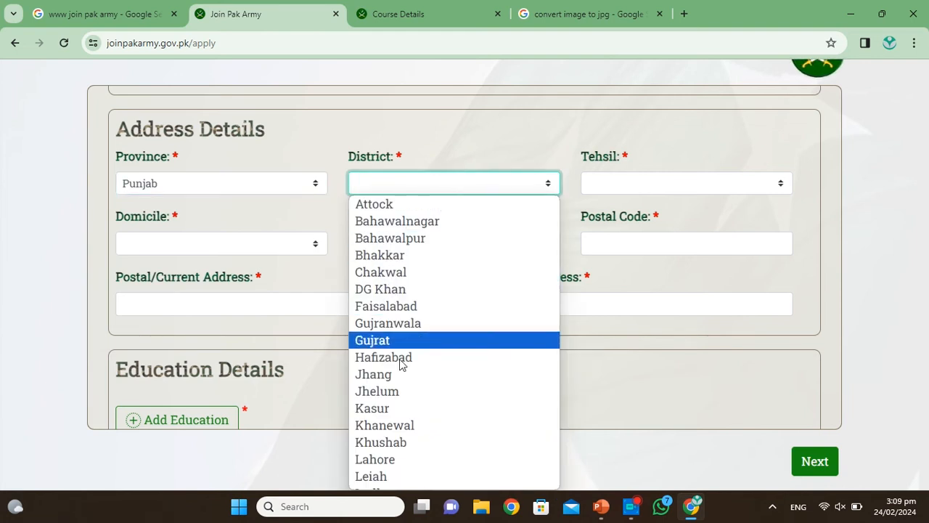
scroll(399, 407, down, 8)
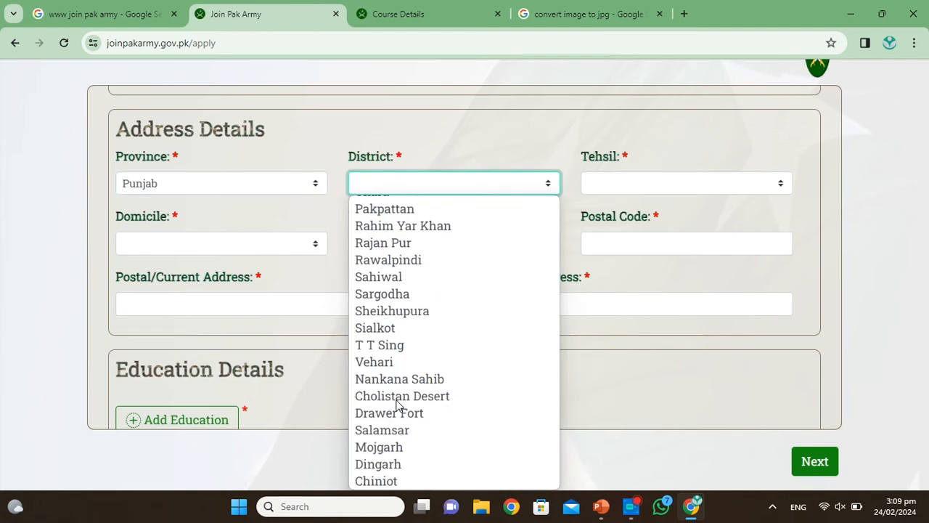
scroll(397, 407, up, 1)
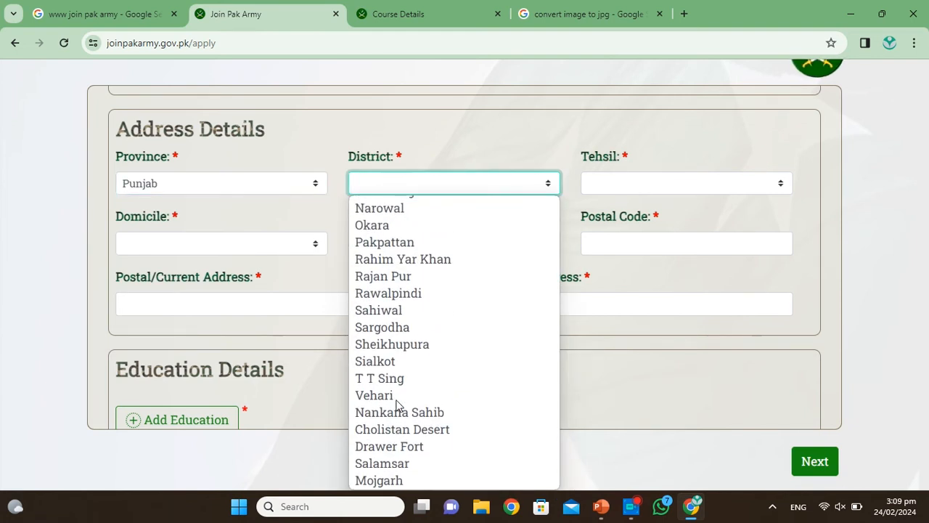
click(401, 293)
Step: Set tehsil and domicile to Rawalpindi and mark the address as Urban
click(662, 179)
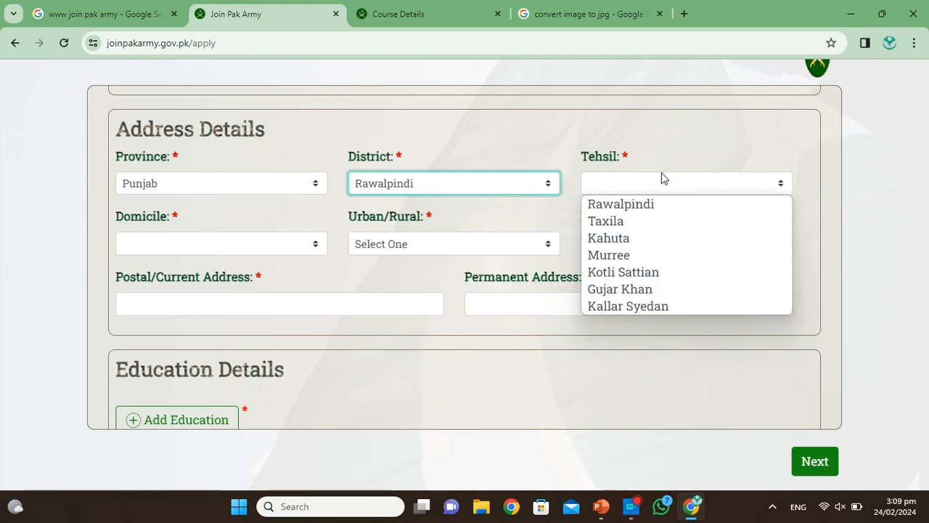
click(642, 206)
click(207, 246)
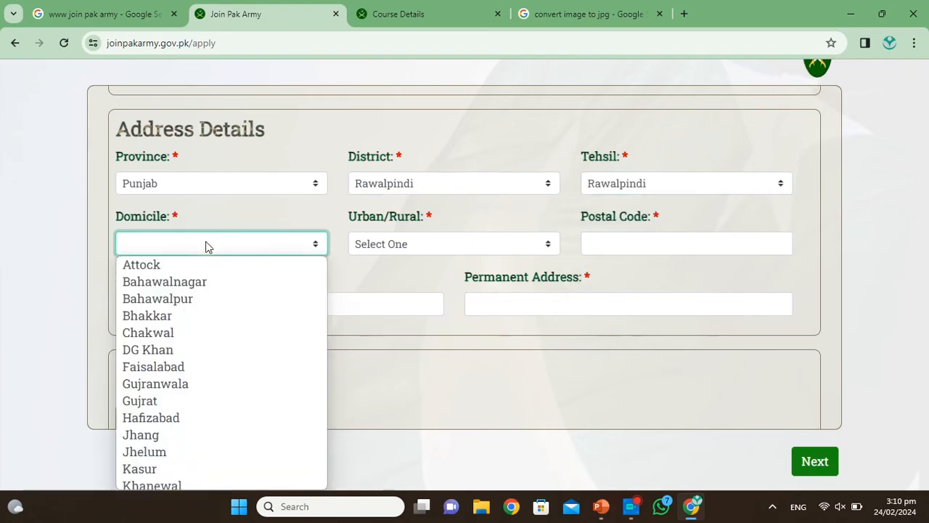
scroll(182, 286, down, 6)
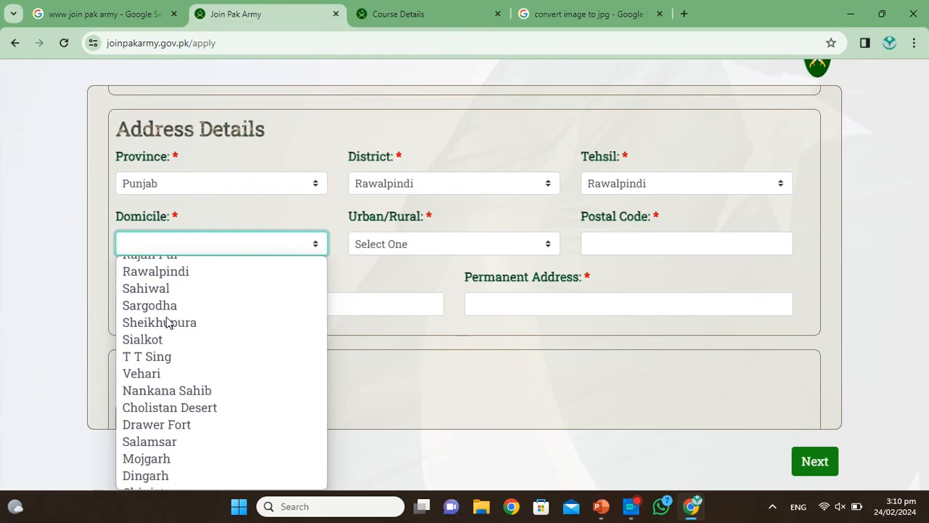
click(168, 273)
click(408, 245)
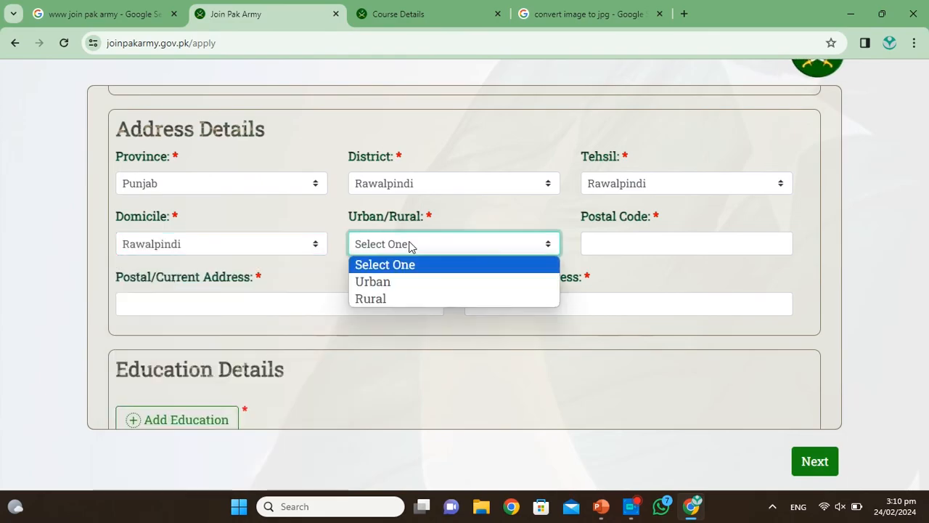
click(386, 283)
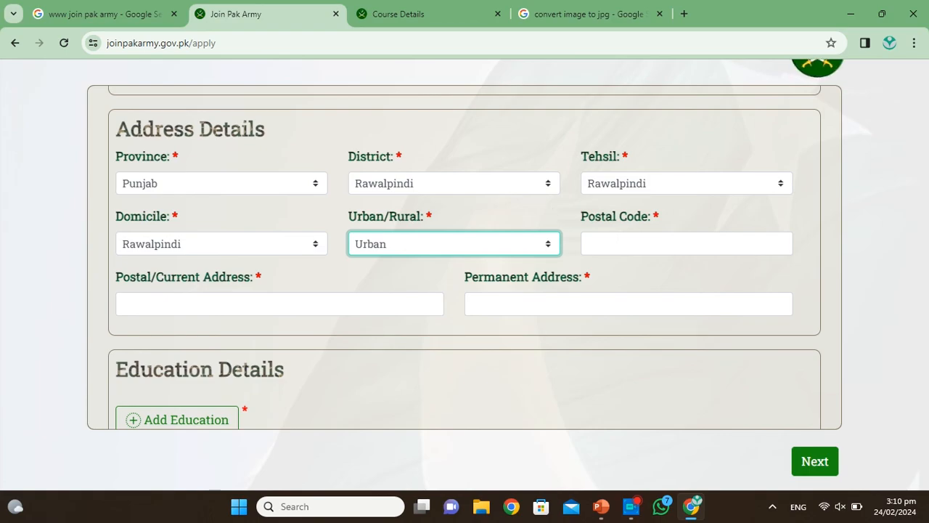
Step: Leave Postal Code empty for now and open a new browser tab to look it up
click(623, 243)
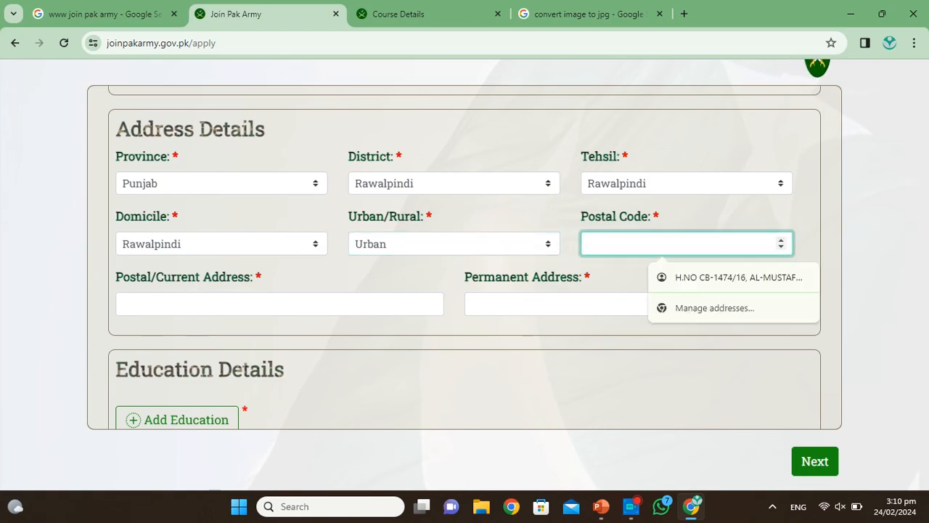
click(596, 351)
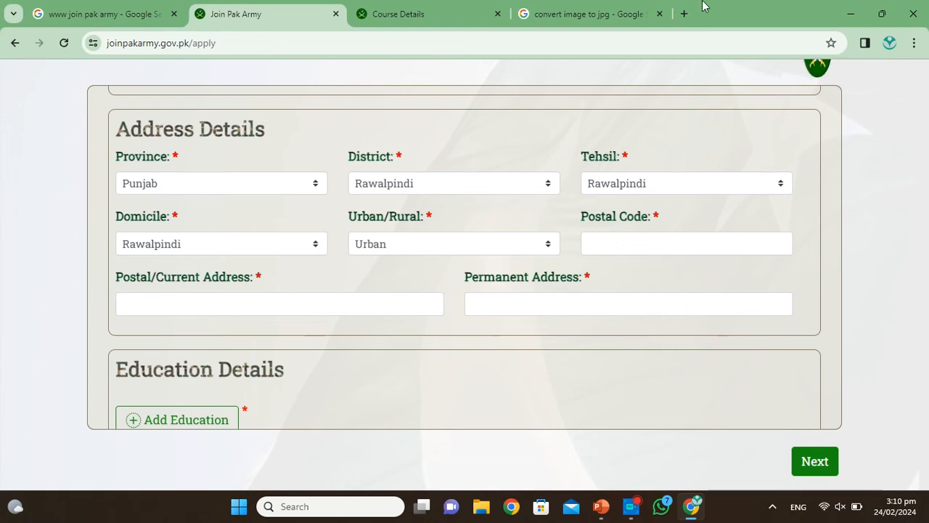
click(684, 14)
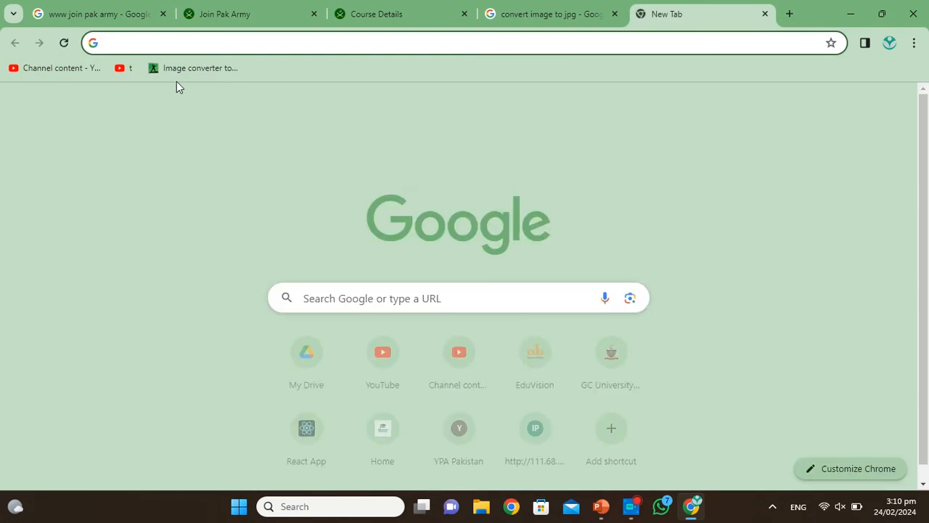
Step: Search Google for the 6th road Rawalpindi postal code and select the Satellite Town ZIP 102262
text(6 th r)
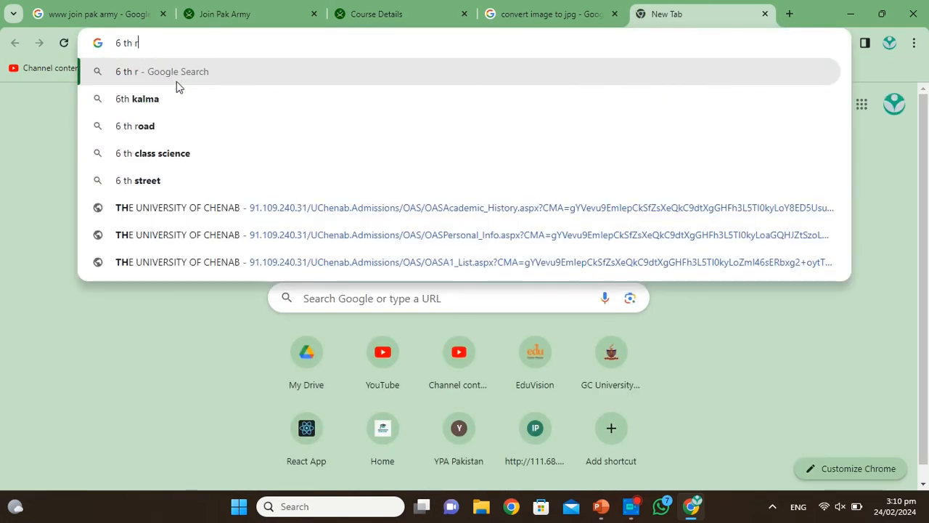
text(oad ppstal)
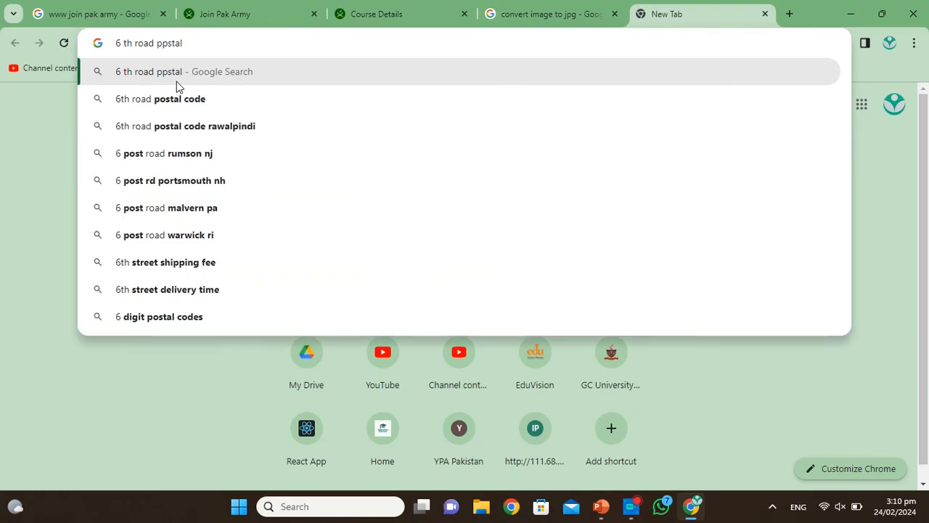
click(188, 125)
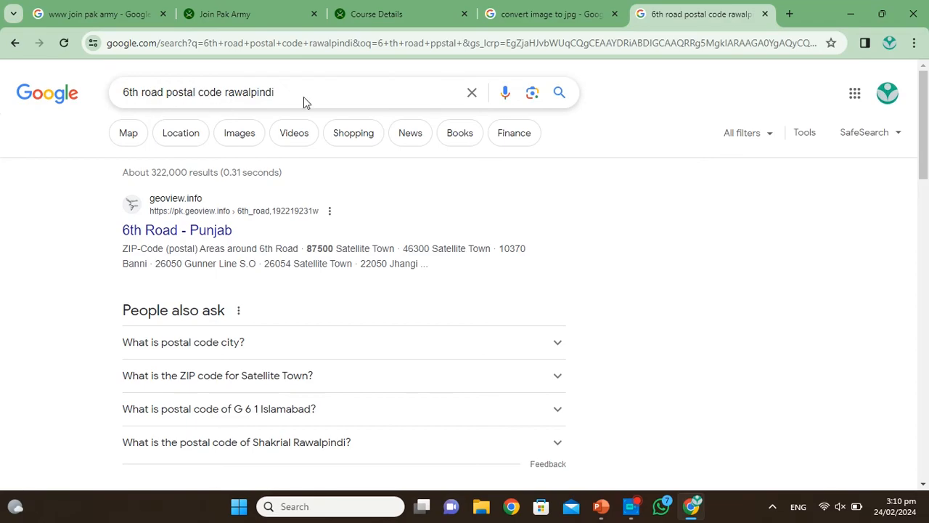
scroll(303, 98, down, 2)
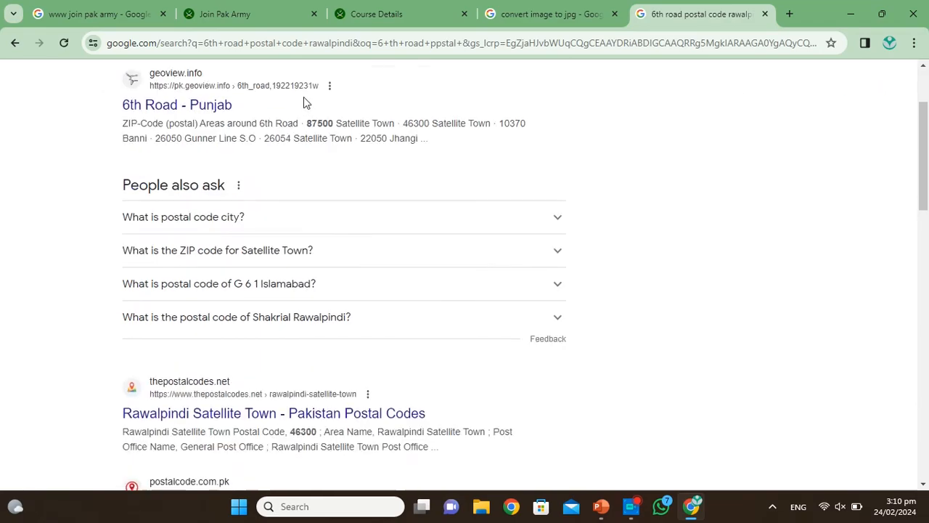
click(564, 252)
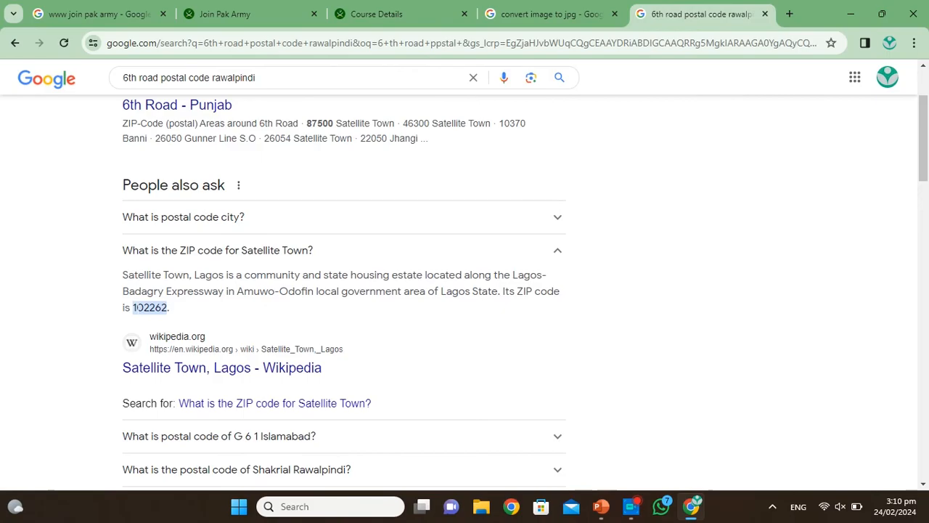
mouse_move(136, 307)
mouse_down()
mouse_move(184, 310)
mouse_move(133, 308)
mouse_up()
click(175, 308)
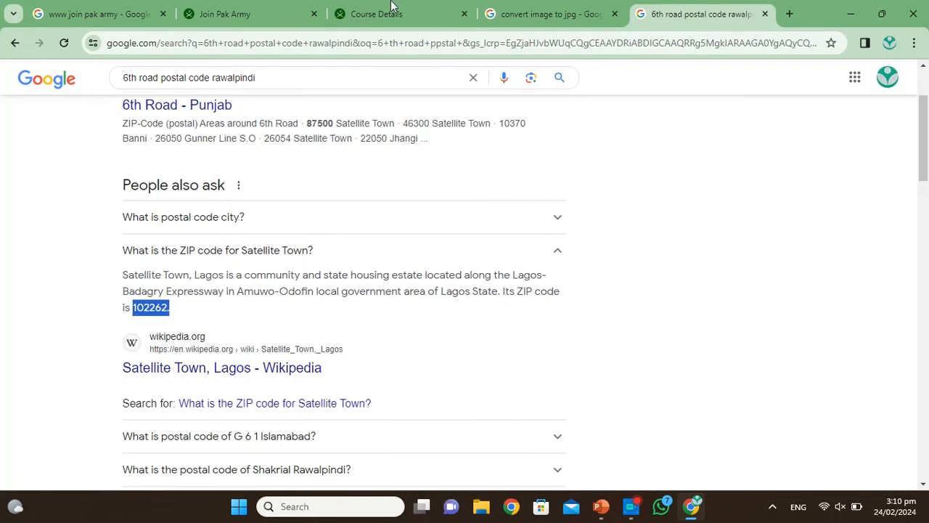
Step: Enter 102262 in the form's Postal Code field, removing the stray trailing dot
click(225, 13)
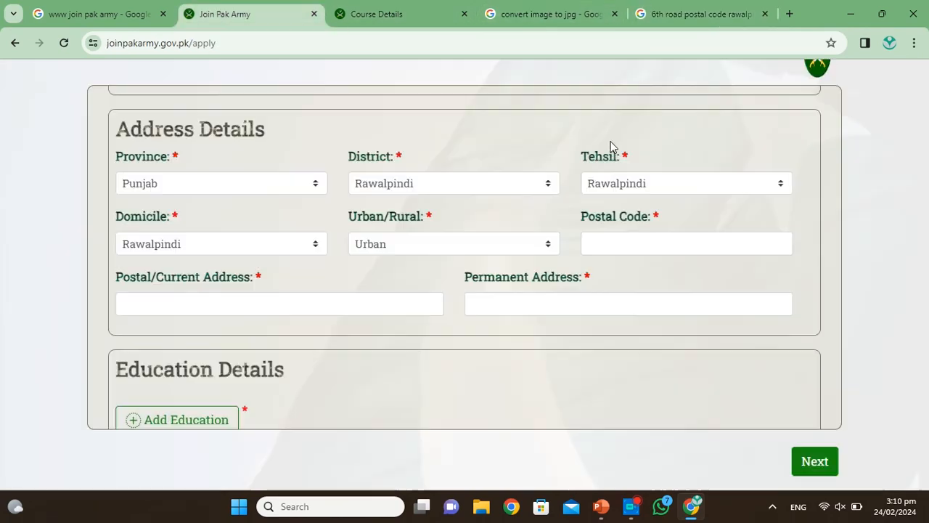
click(618, 243)
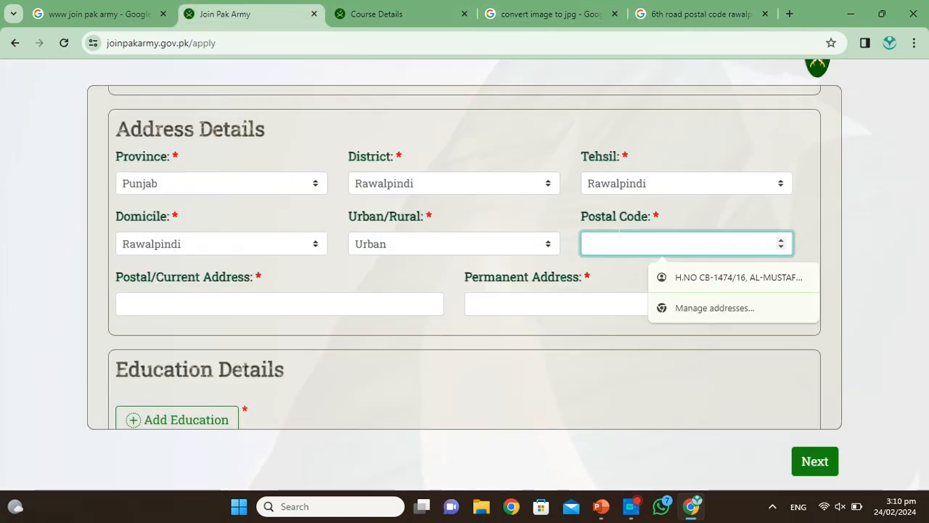
text(102262)
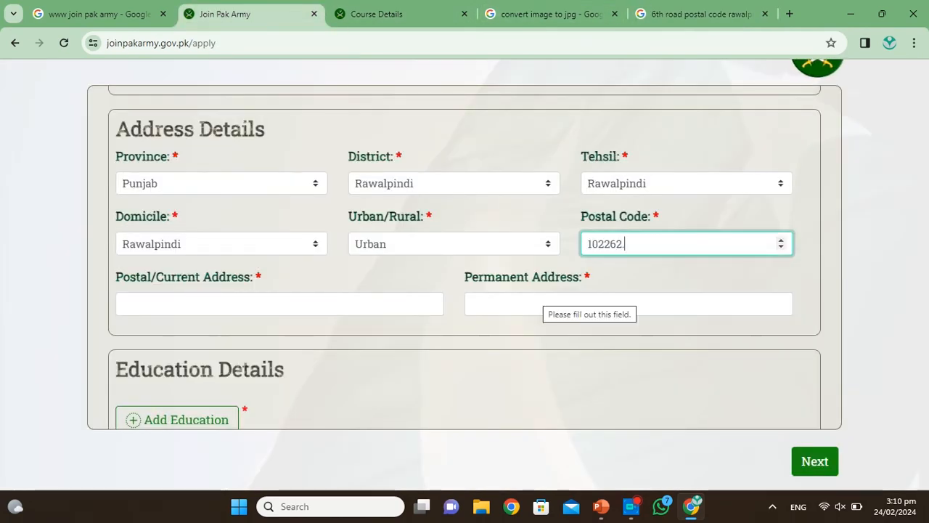
scroll(486, 292, down, 1)
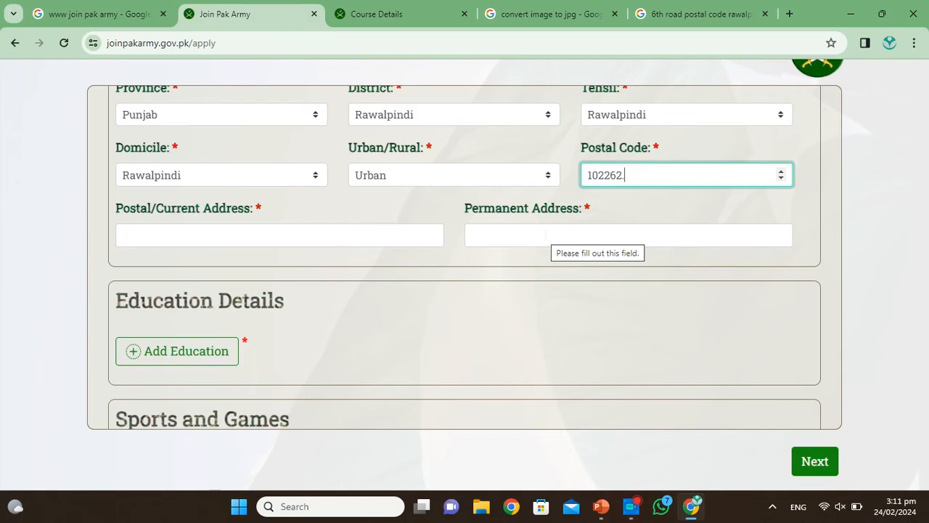
key(BackSpace)
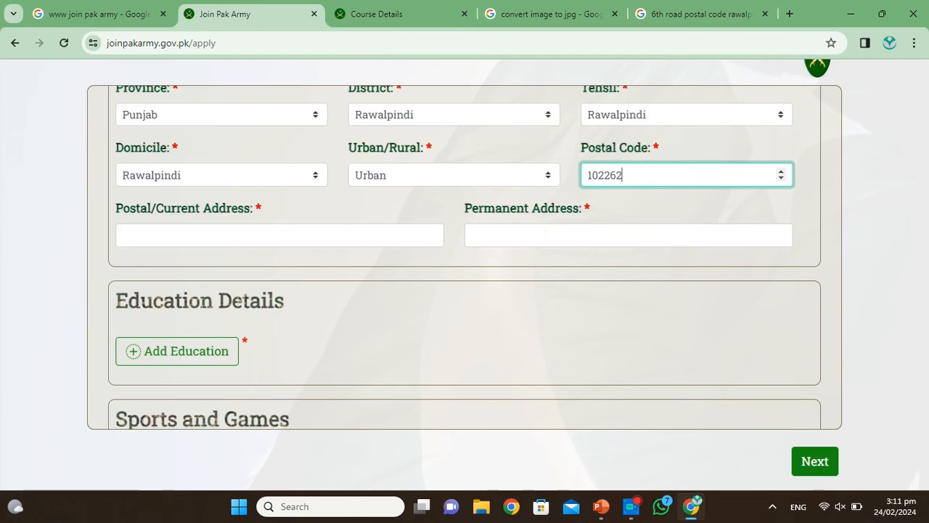
scroll(378, 331, down, 2)
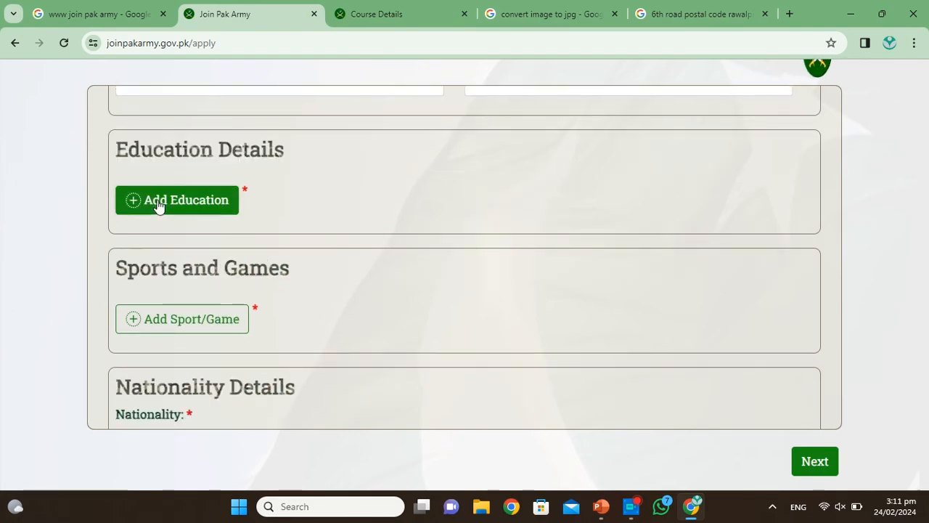
Step: Start a Matric education record with discipline biology, passing year 2018, 1st division and result Pass
click(159, 205)
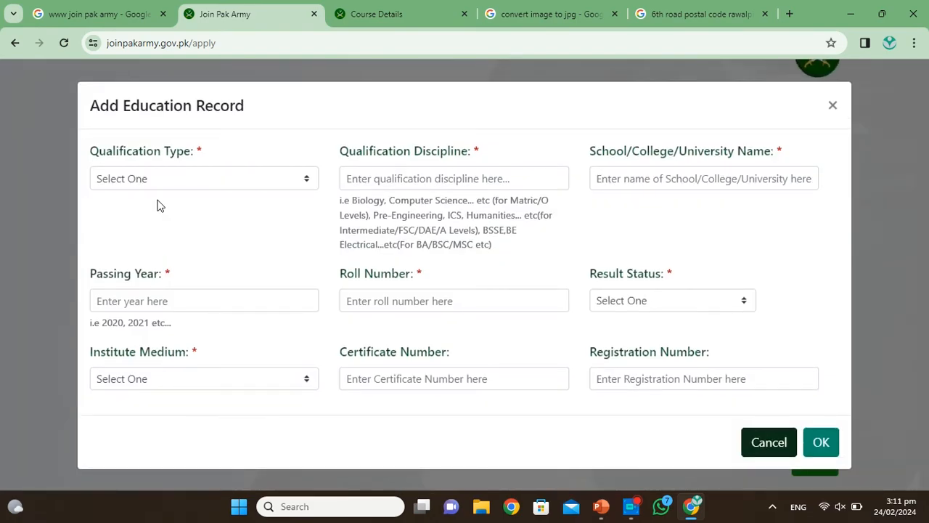
click(308, 181)
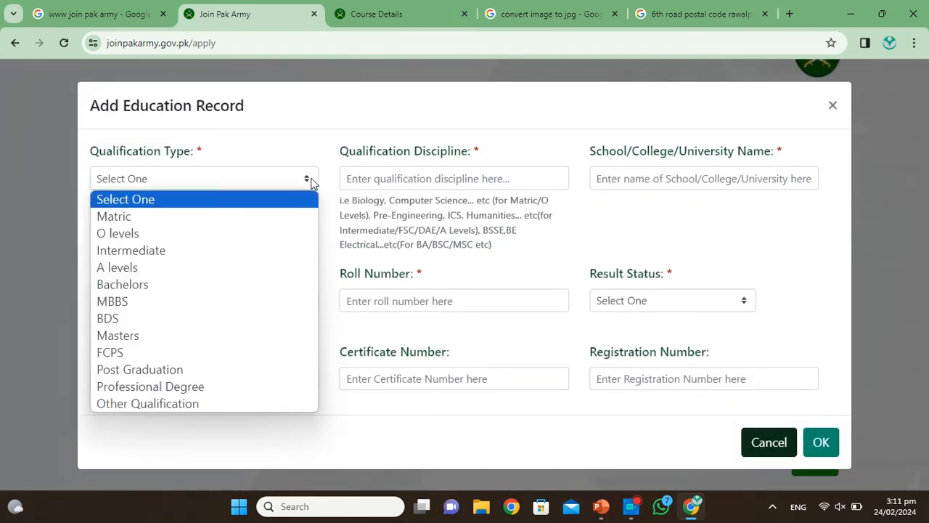
click(172, 218)
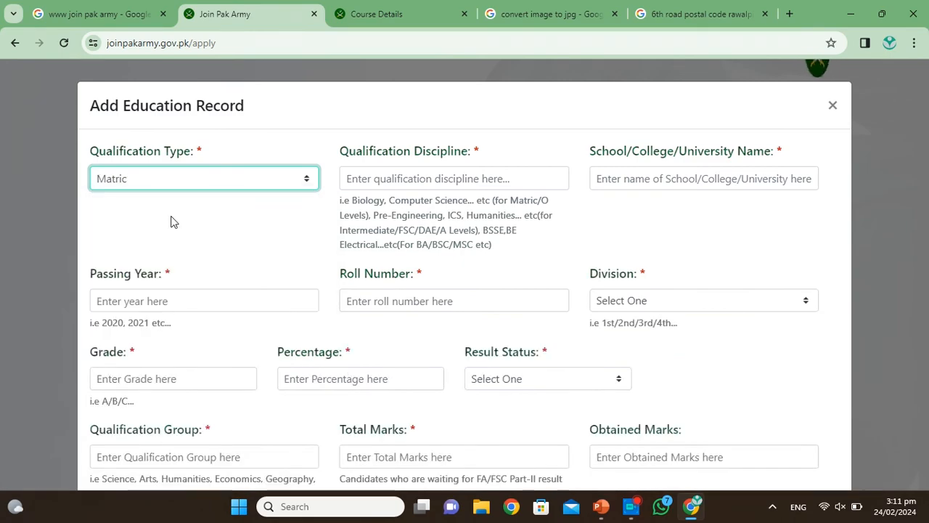
scroll(465, 276, down, 1)
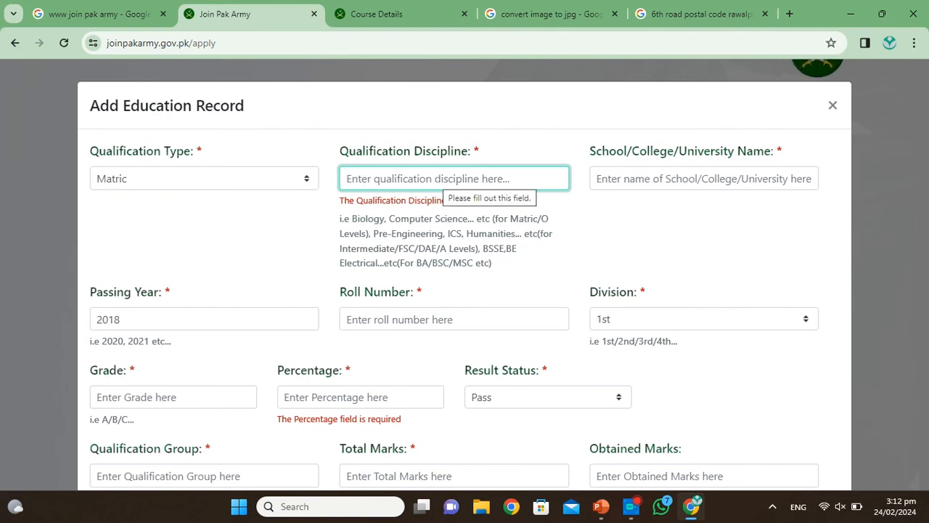
text(bio)
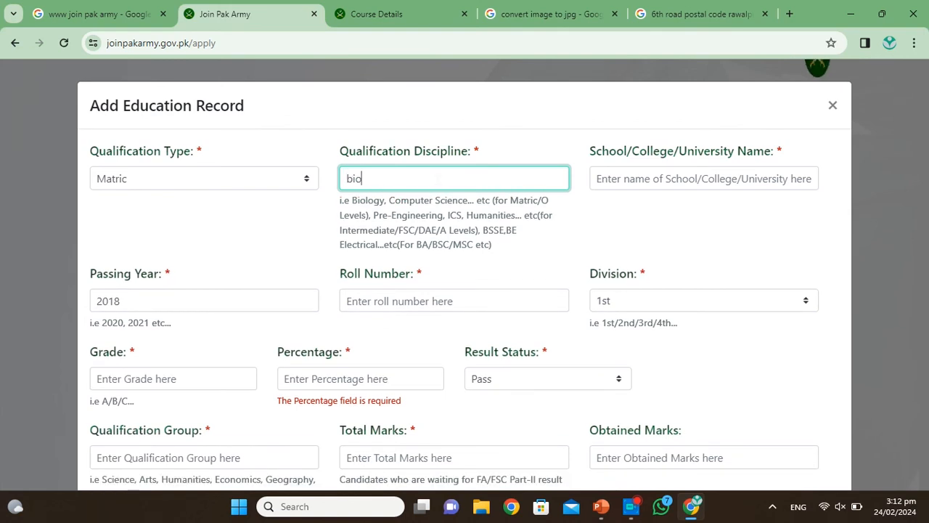
text(logy)
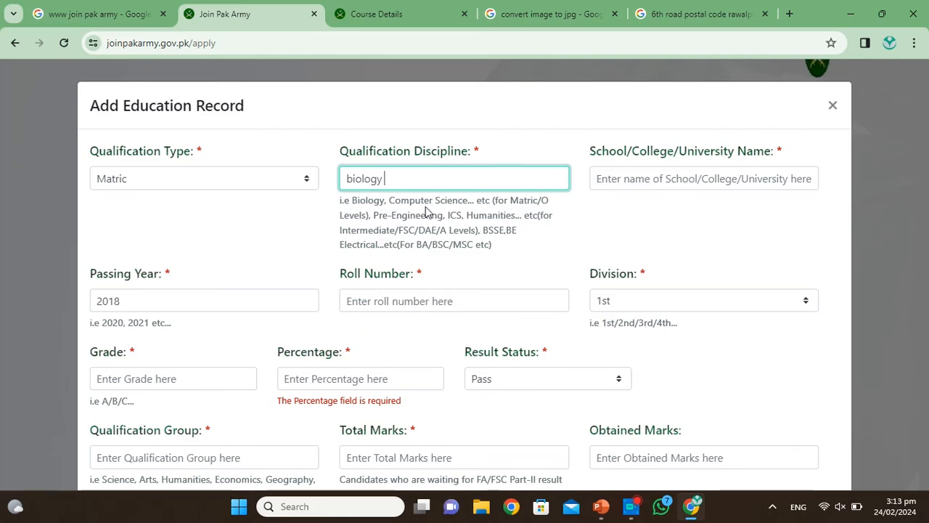
scroll(663, 190, down, 2)
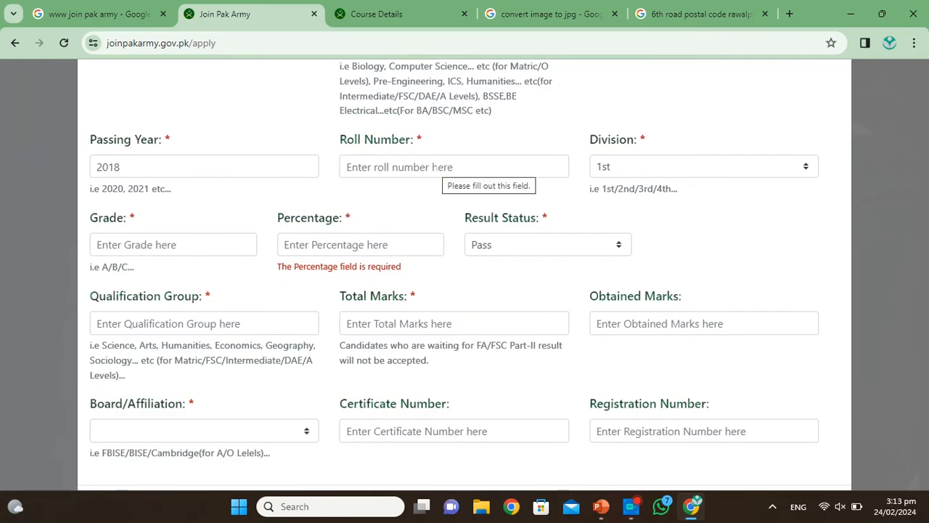
click(727, 161)
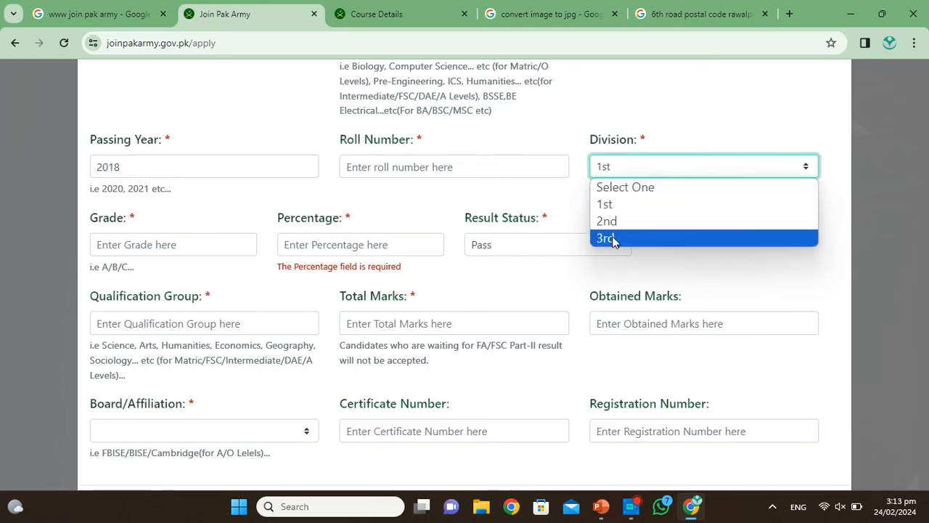
click(548, 190)
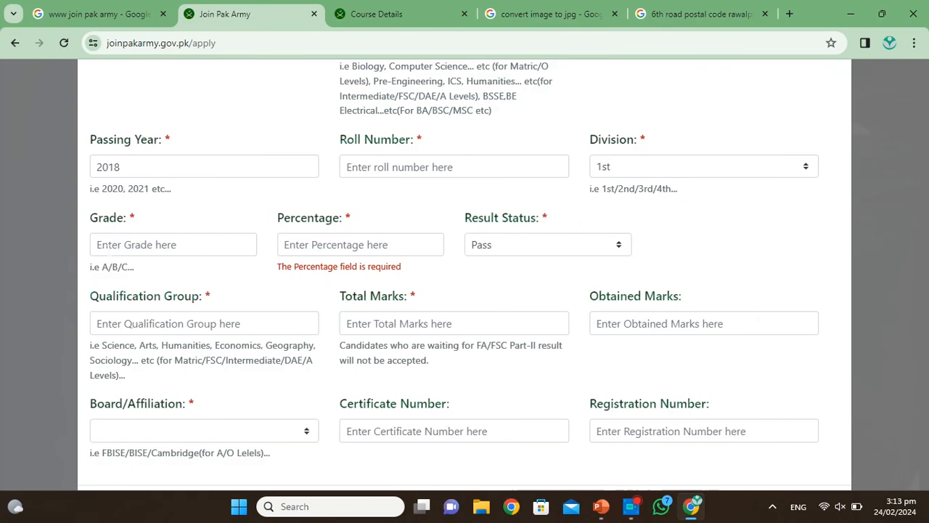
scroll(109, 251, down, 1)
click(110, 209)
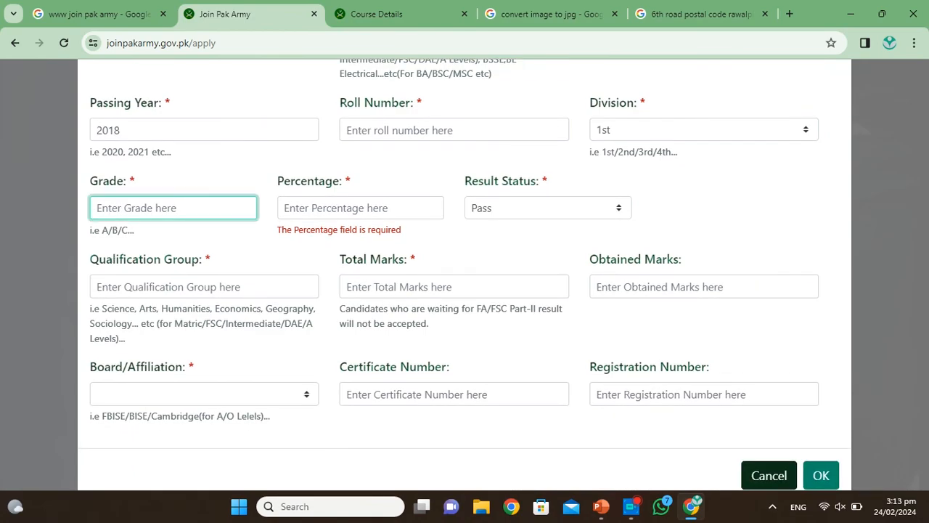
Step: Enter grade A and 89 percent, keeping the result status at Pass
text(A)
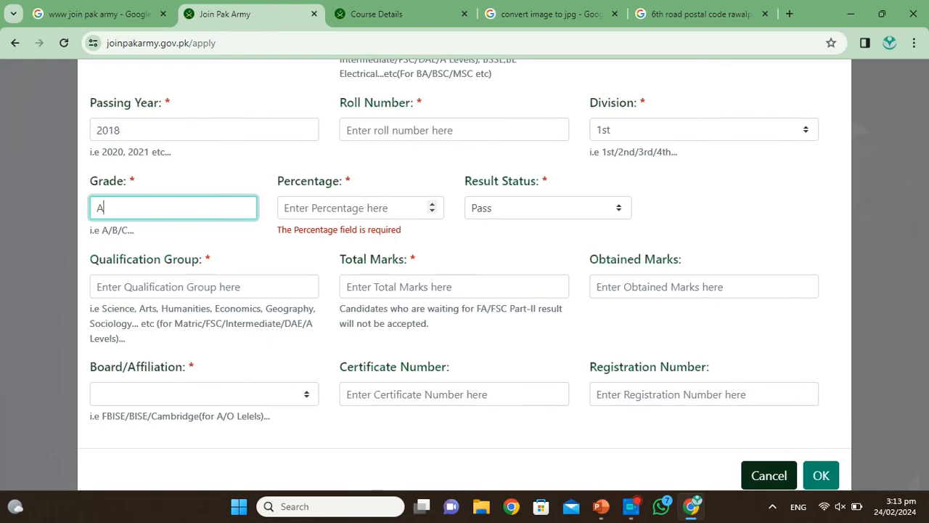
key(Tab)
text(89)
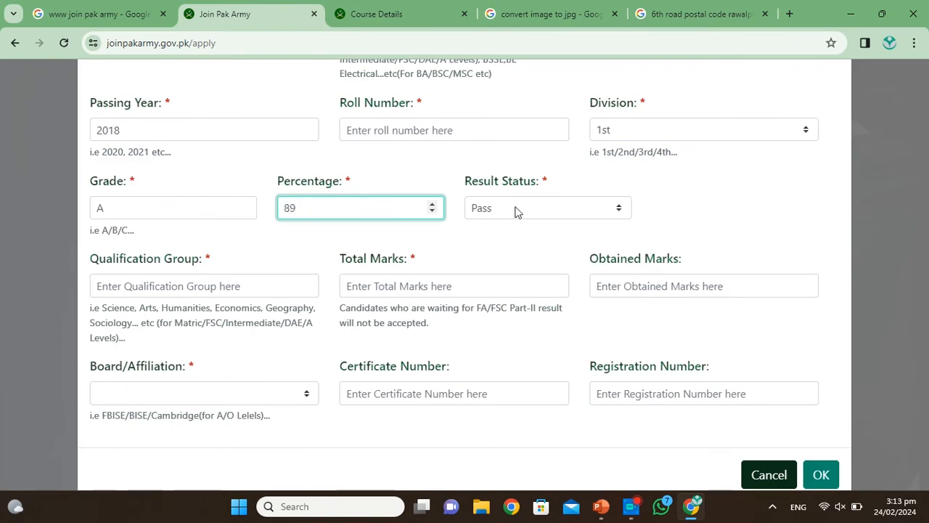
click(516, 211)
scroll(259, 264, down, 1)
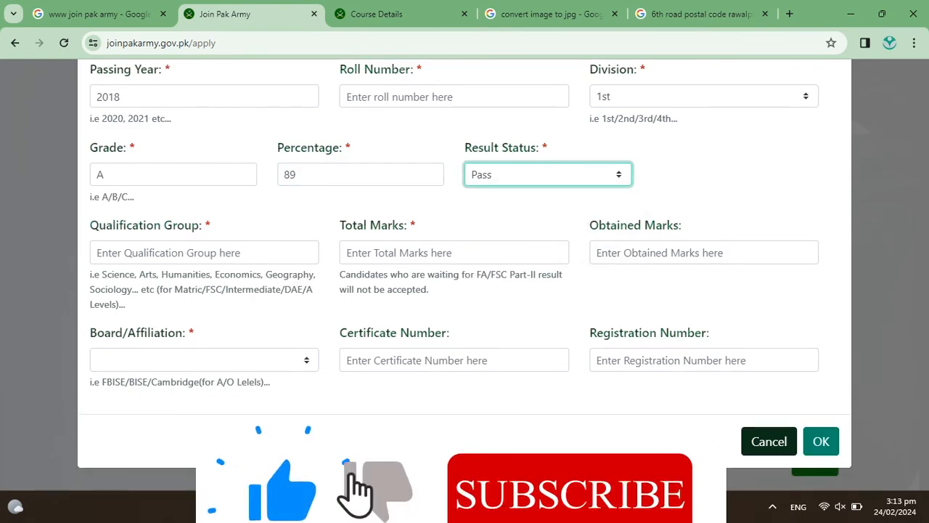
Step: Enter Science group, 1100 total marks, 985 obtained marks, and choose the Rawalpindi board
click(173, 252)
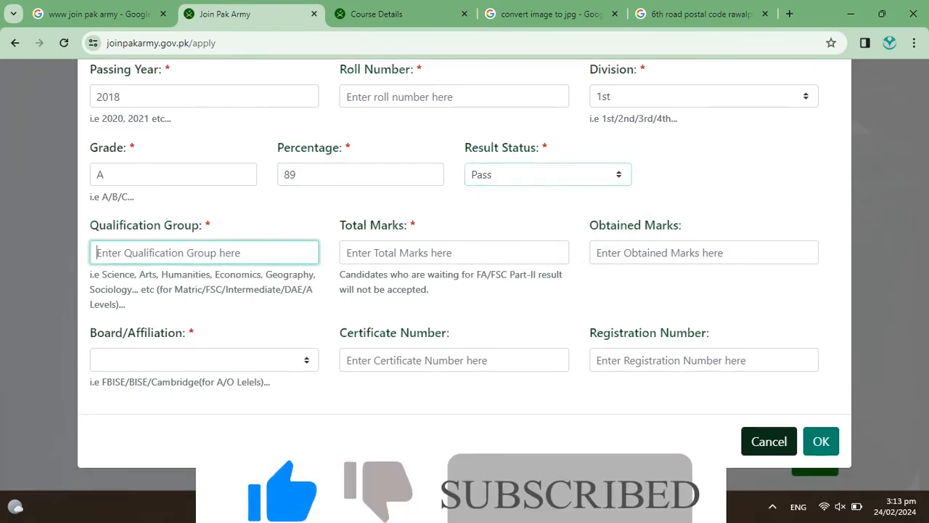
text(Science)
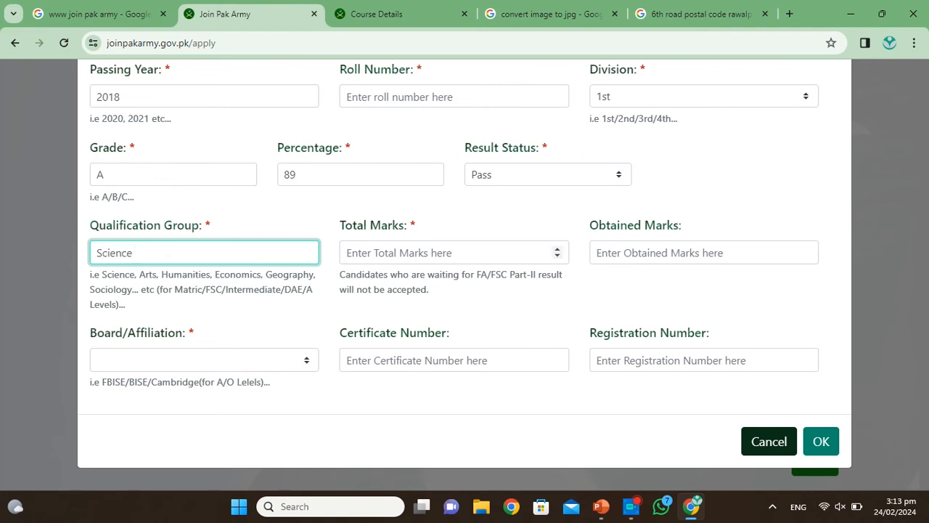
key(Tab)
text(110)
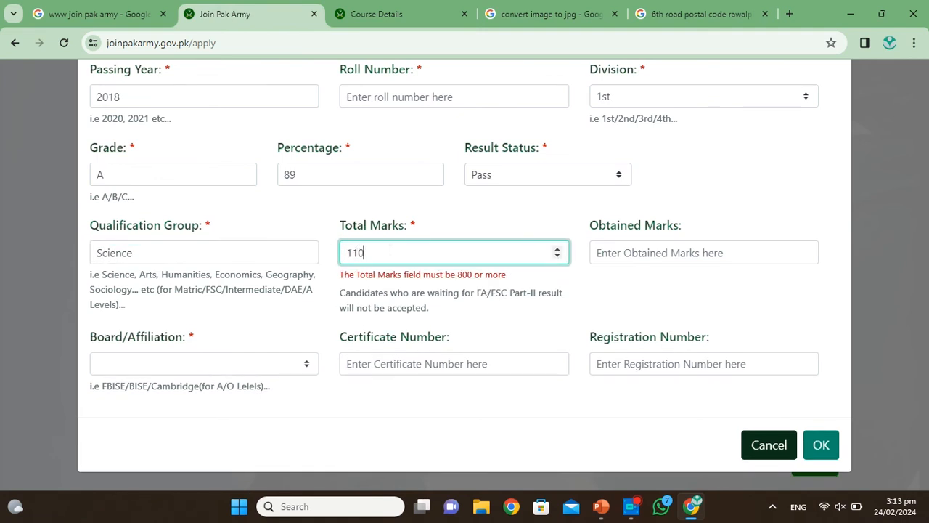
text(0)
key(Tab)
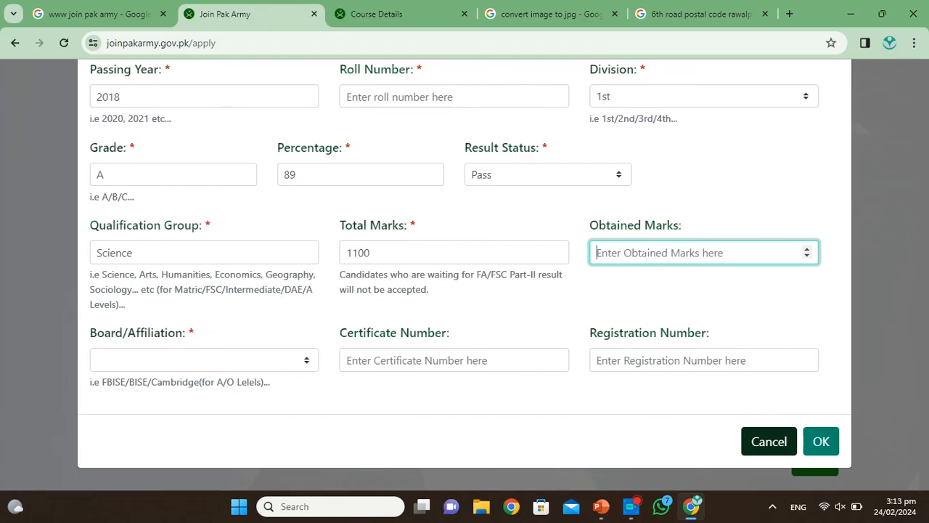
text(9)
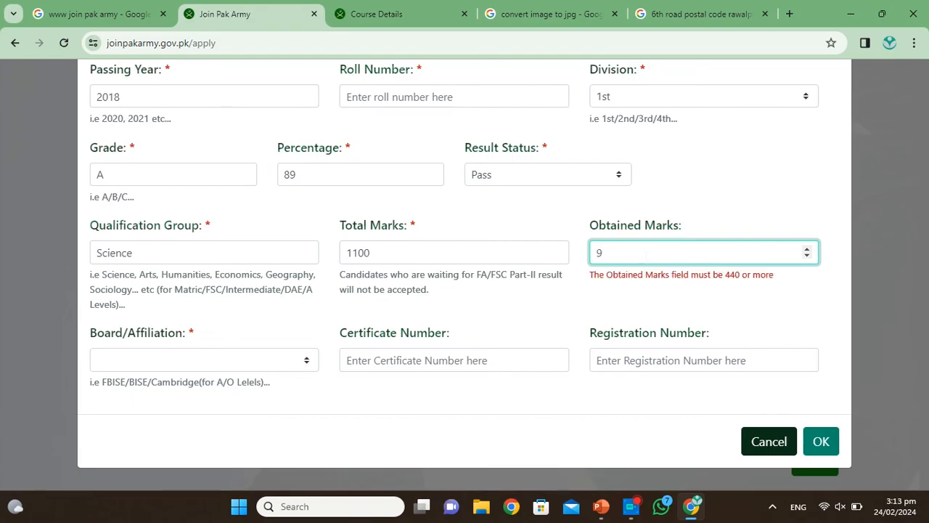
text(84)
key(BackSpace)
text(5)
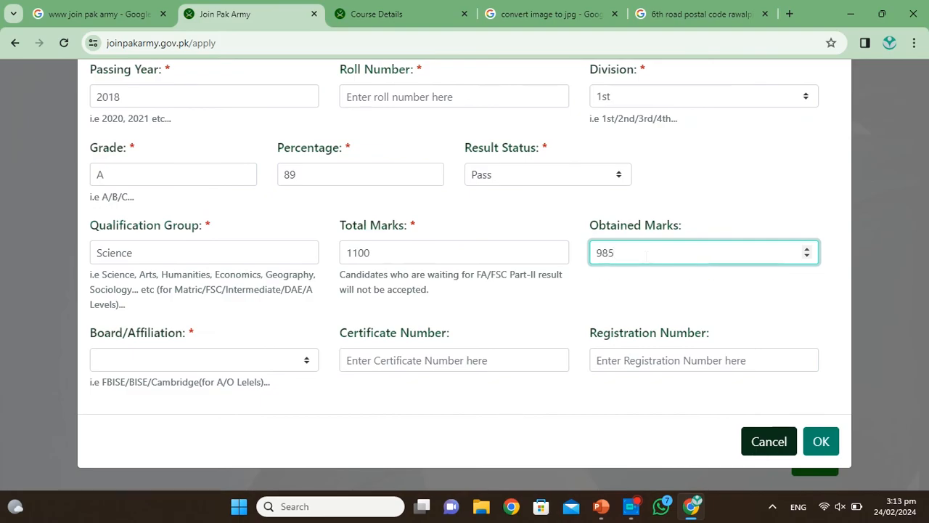
click(232, 361)
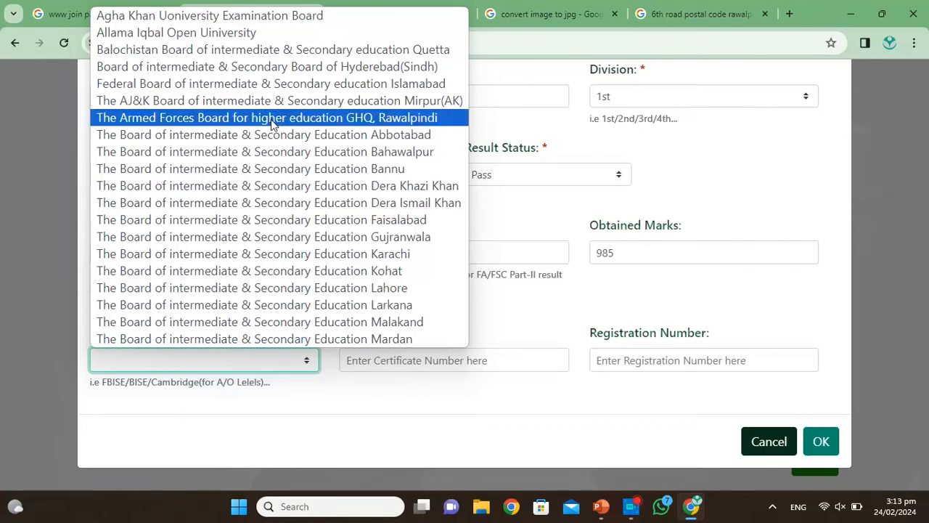
scroll(272, 123, down, 5)
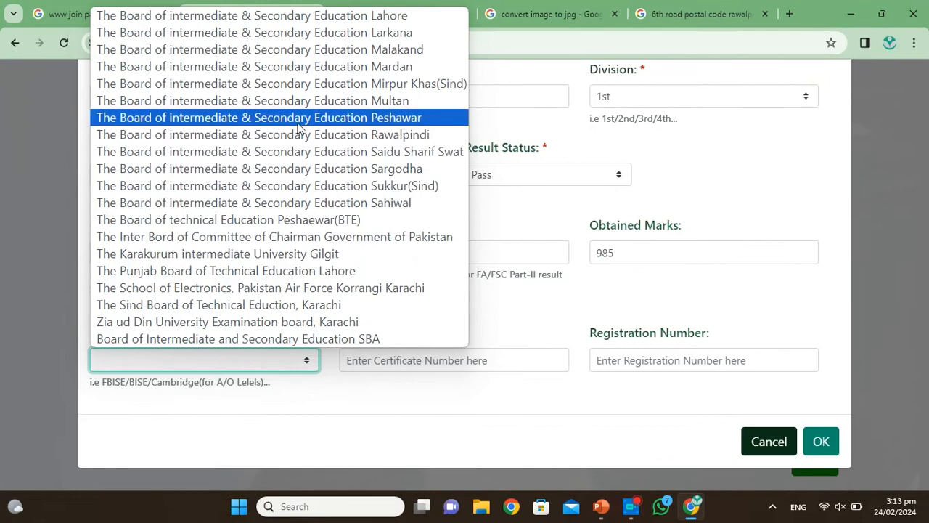
click(327, 137)
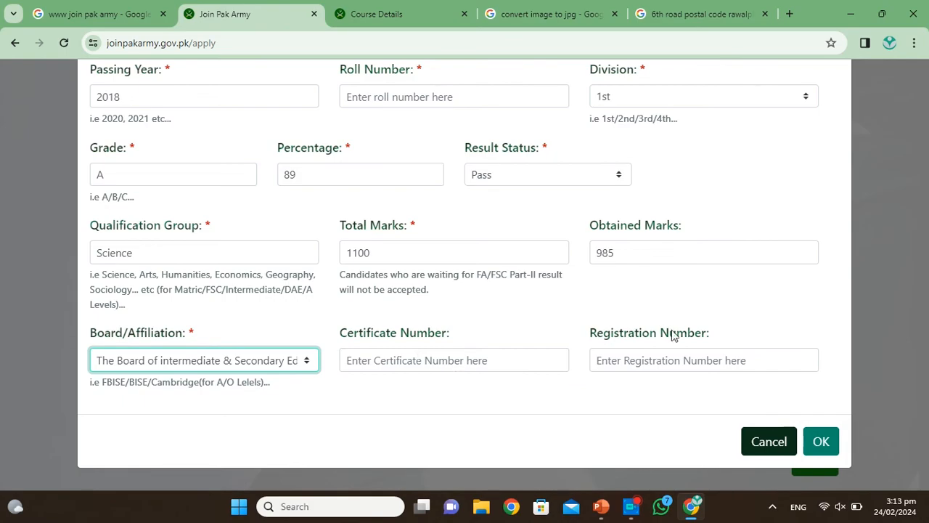
Step: After the mandatory-fields error, fill in the matric roll number and certificate number
click(821, 441)
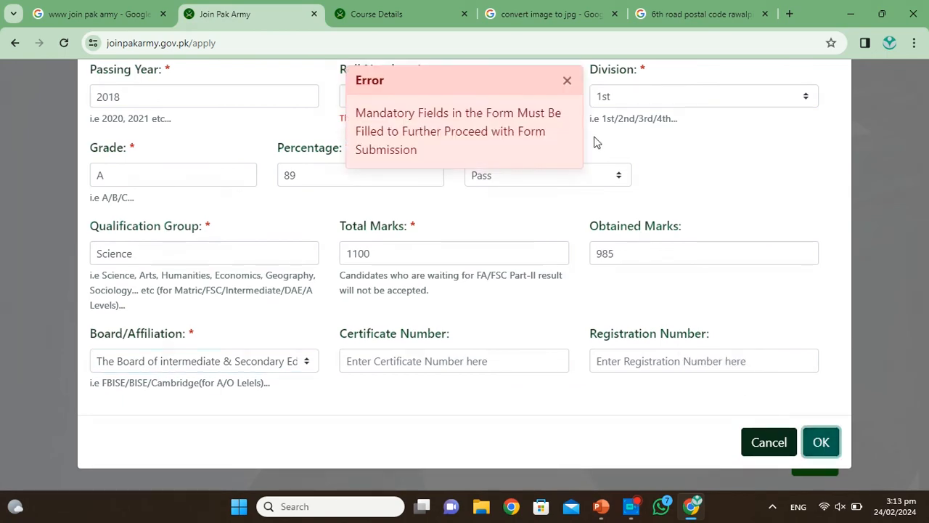
click(567, 81)
scroll(376, 145, up, 3)
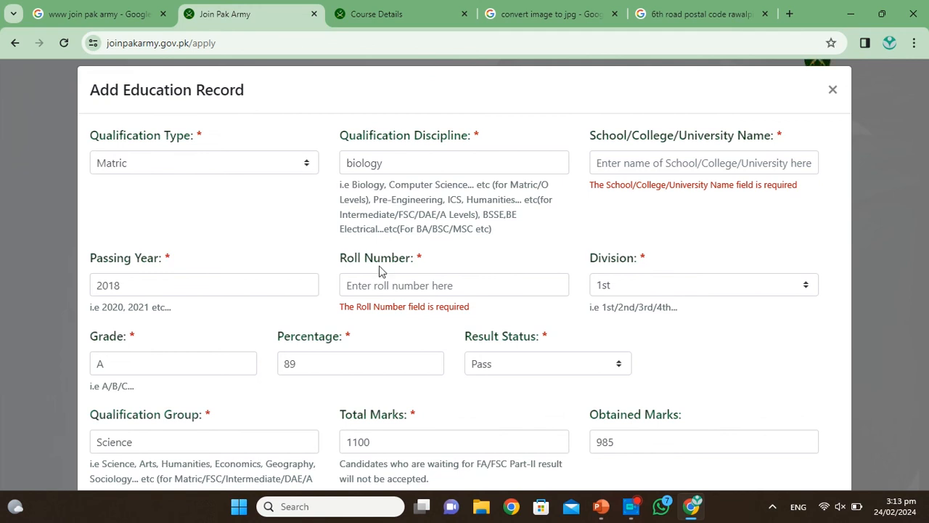
click(399, 286)
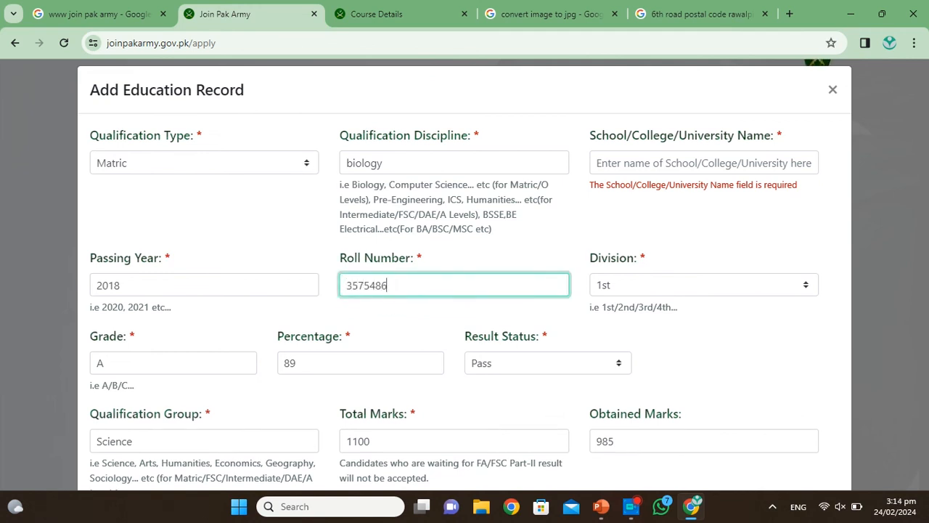
scroll(408, 327, down, 3)
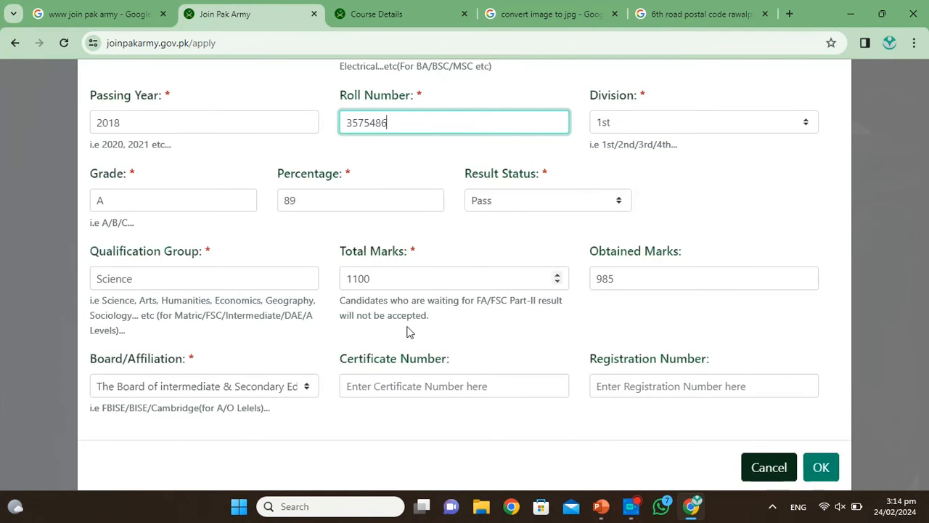
click(421, 385)
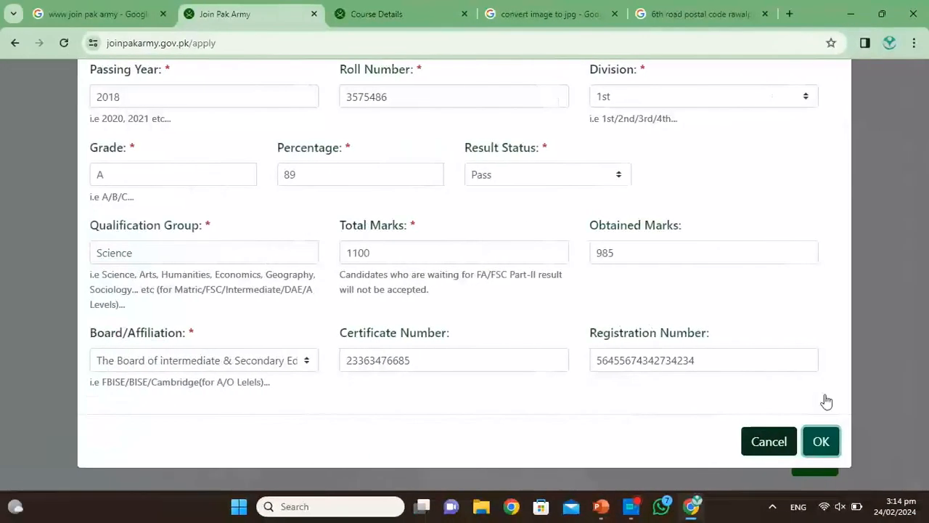
Step: Save the matric record to the Education Details table
click(543, 441)
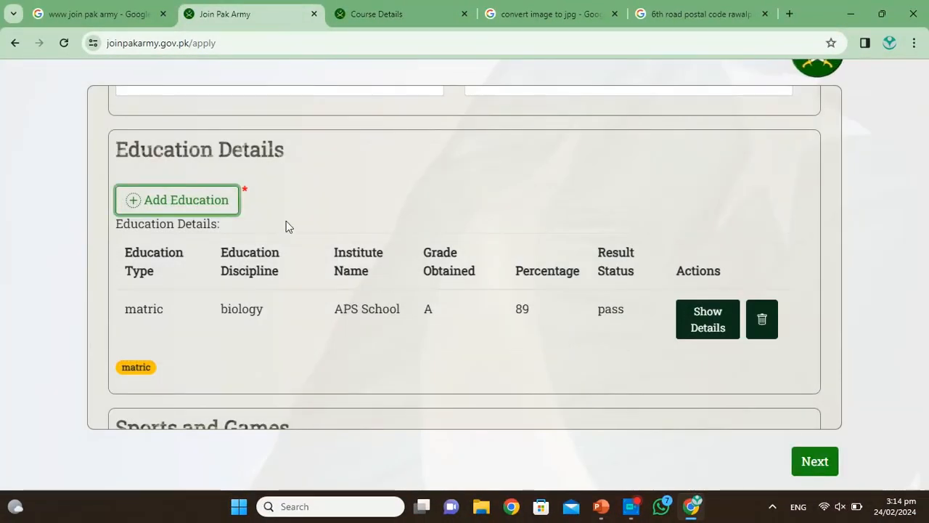
scroll(245, 263, down, 2)
scroll(245, 265, down, 1)
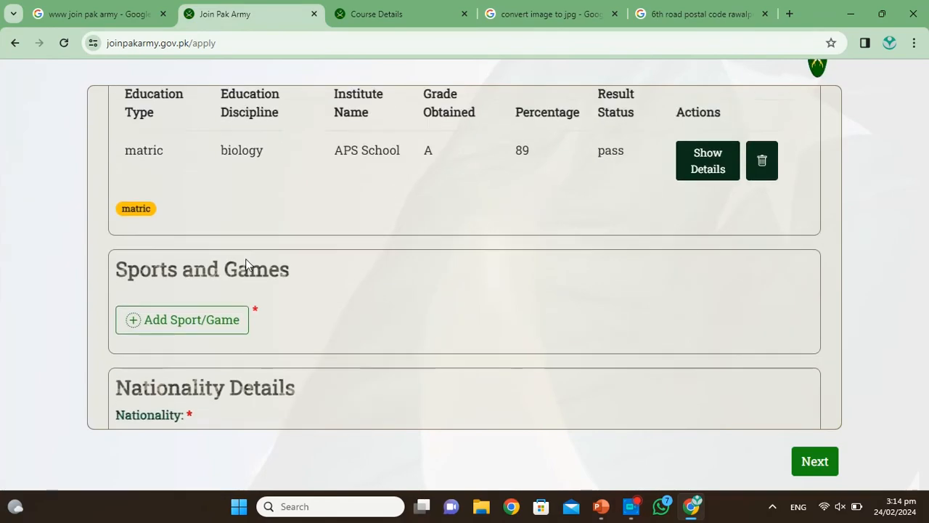
scroll(245, 264, up, 2)
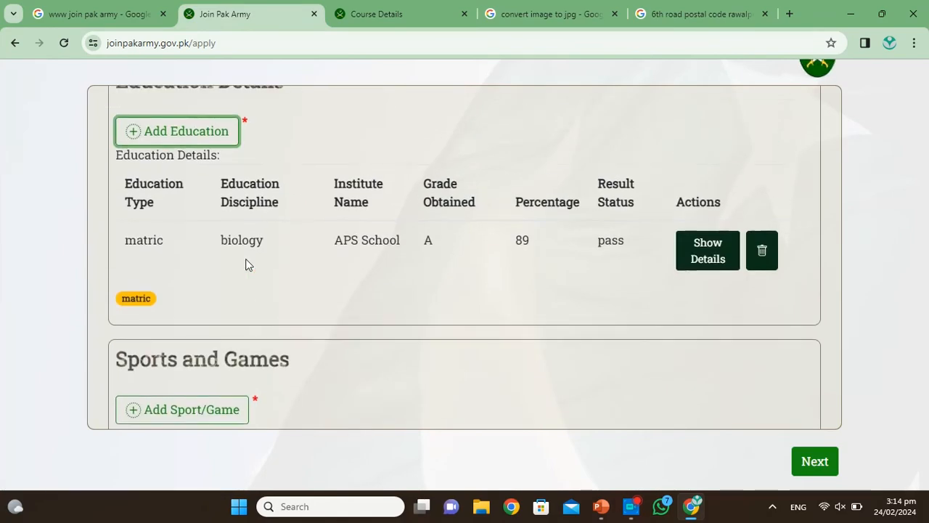
Step: Start a second education record as Intermediate, not a serving soldier, with result status Pass
click(169, 130)
click(301, 180)
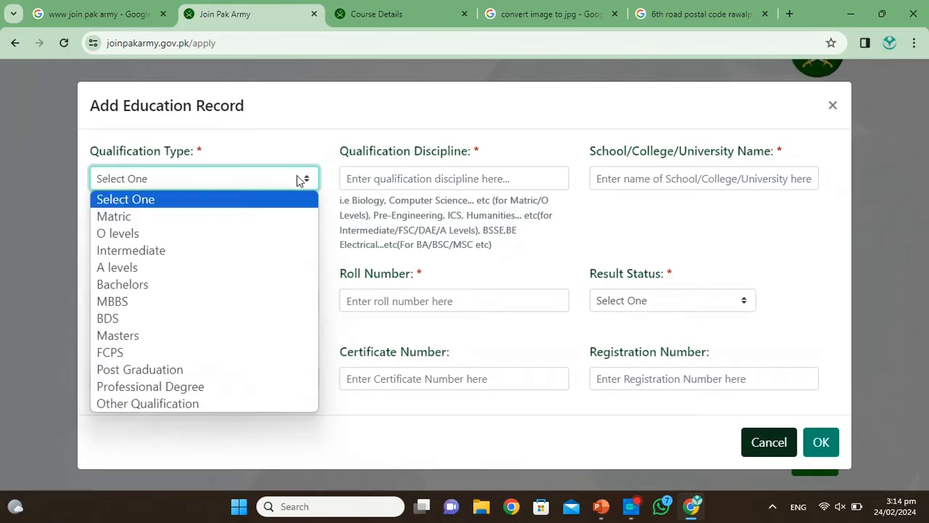
click(151, 250)
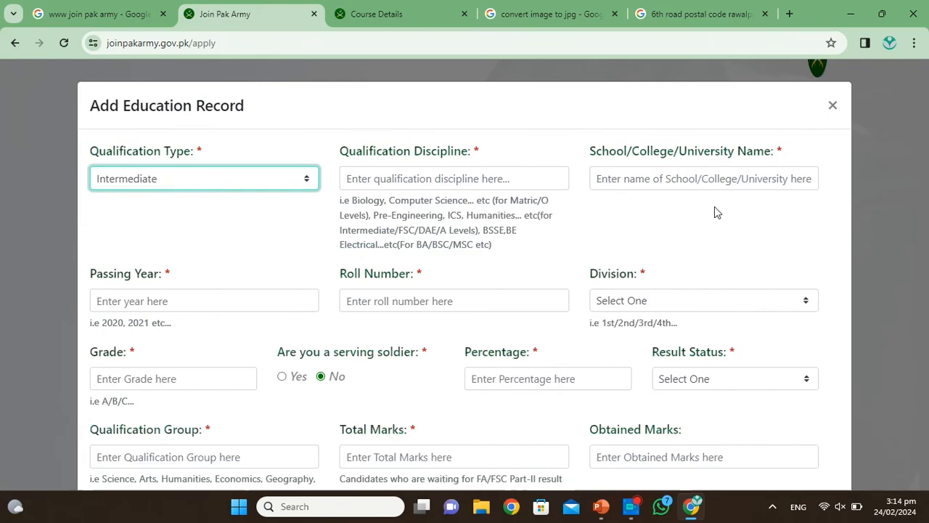
scroll(469, 166, down, 2)
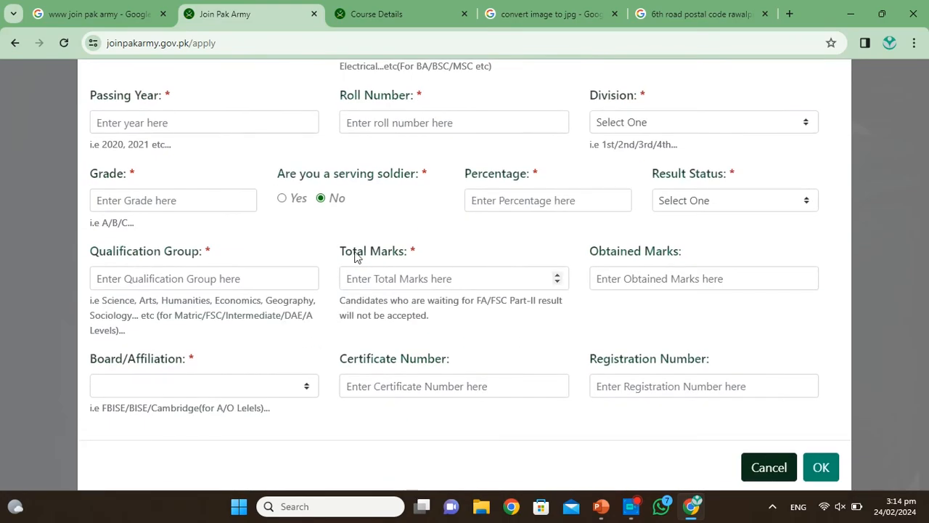
scroll(356, 256, up, 2)
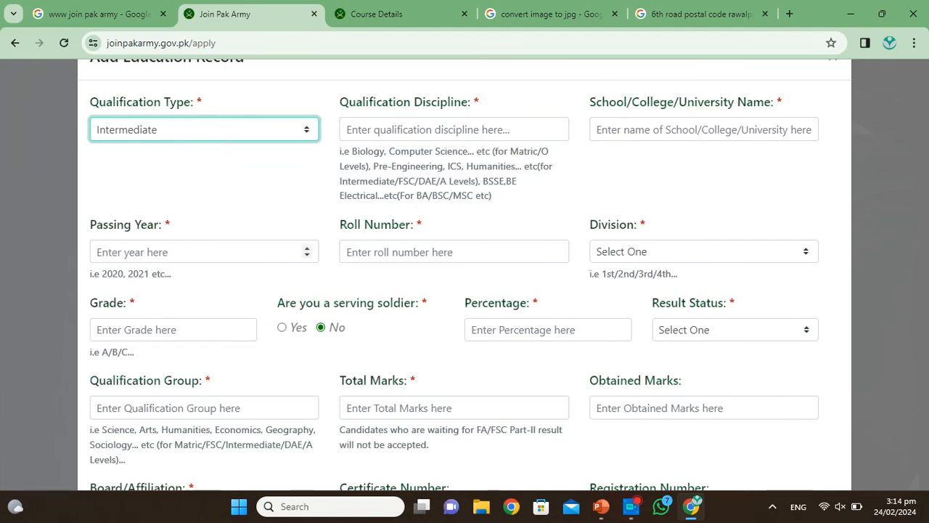
scroll(288, 196, down, 1)
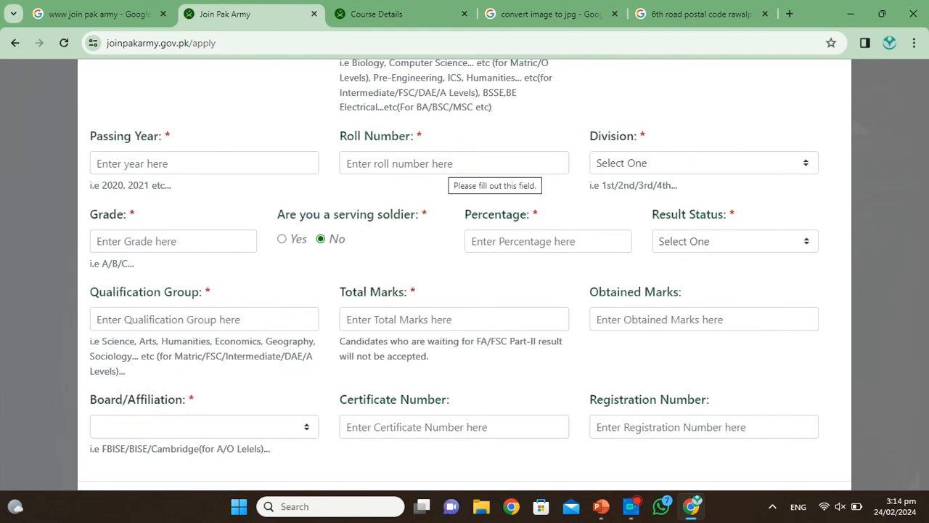
click(713, 173)
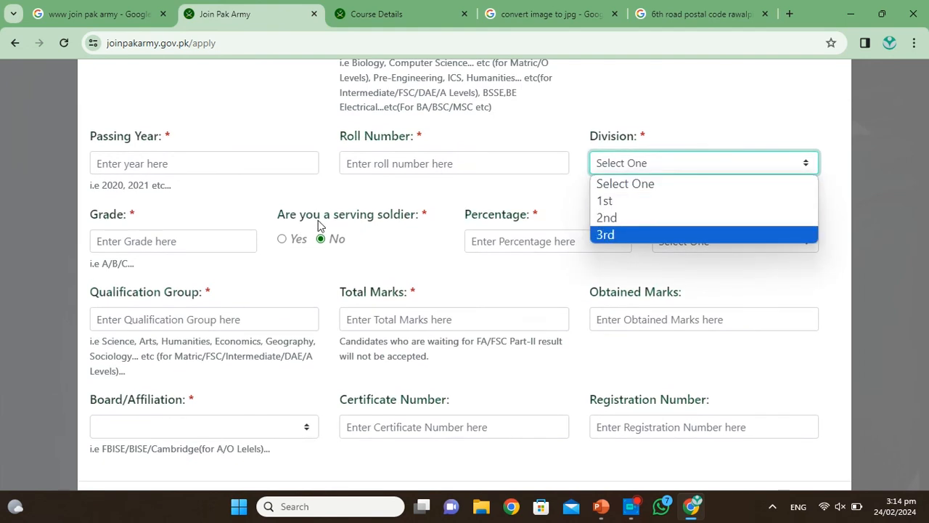
scroll(395, 231, down, 1)
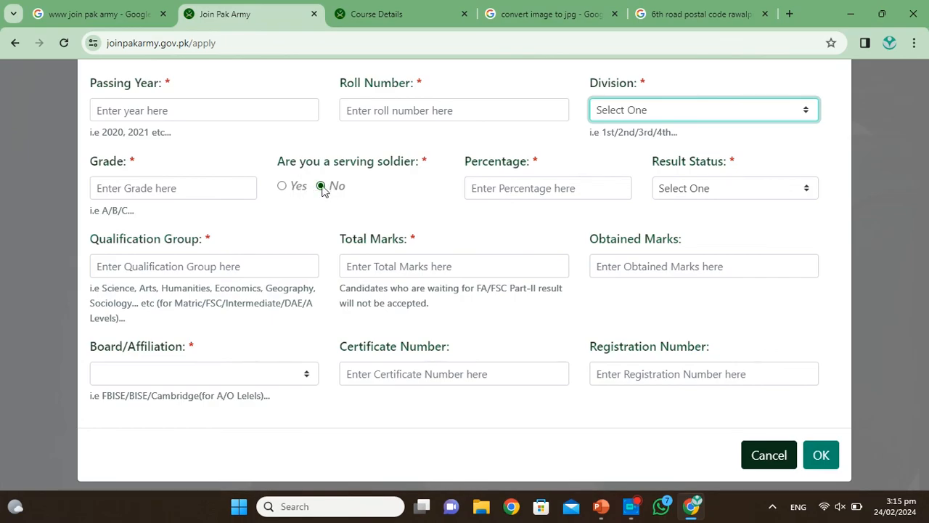
click(283, 187)
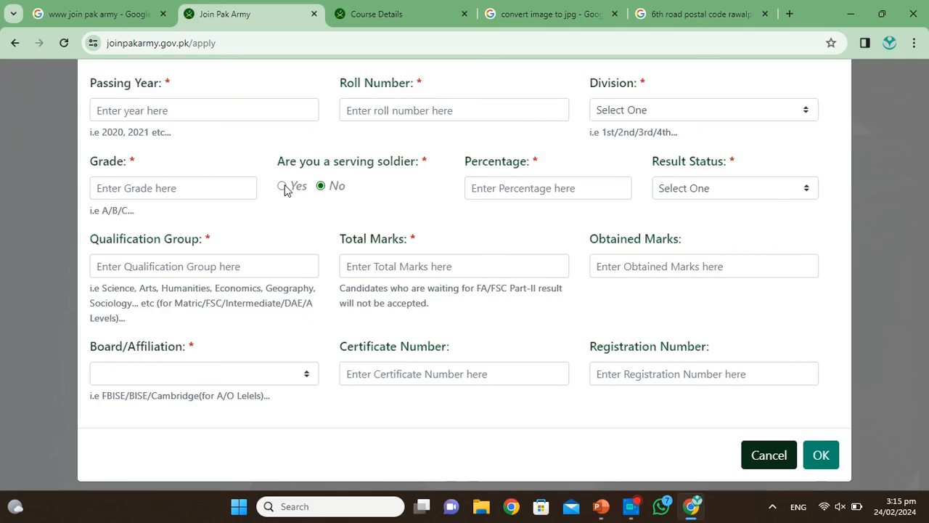
click(321, 187)
click(735, 193)
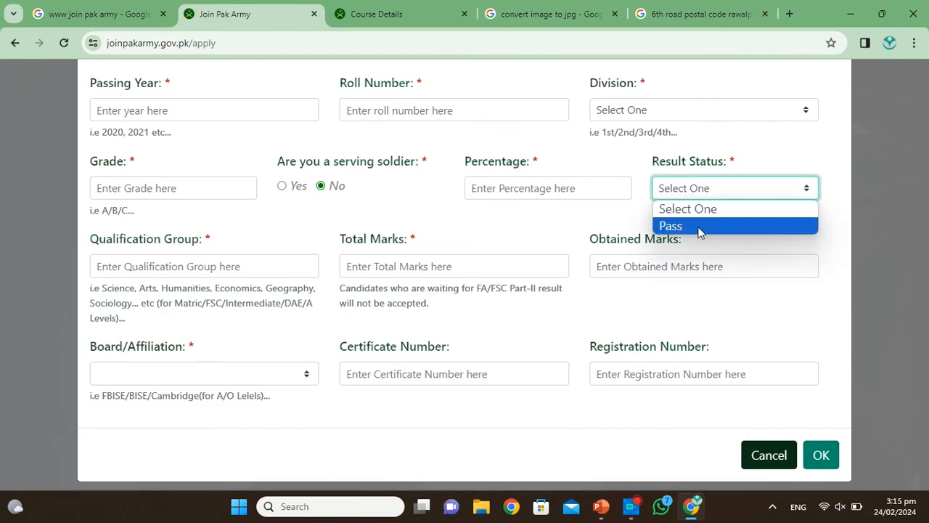
click(700, 228)
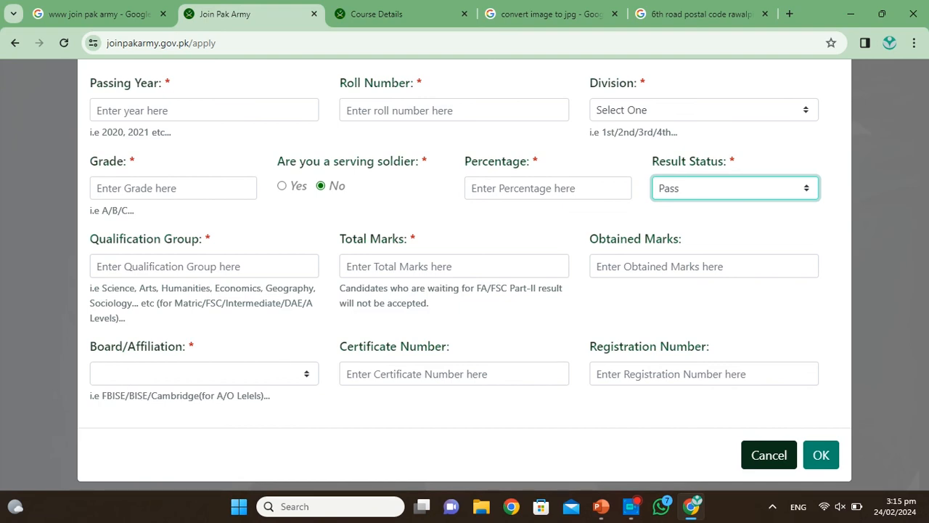
Step: Attempt saving, dismiss the mandatory-fields error, and switch qualification type to Other Qualification
scroll(297, 189, up, 2)
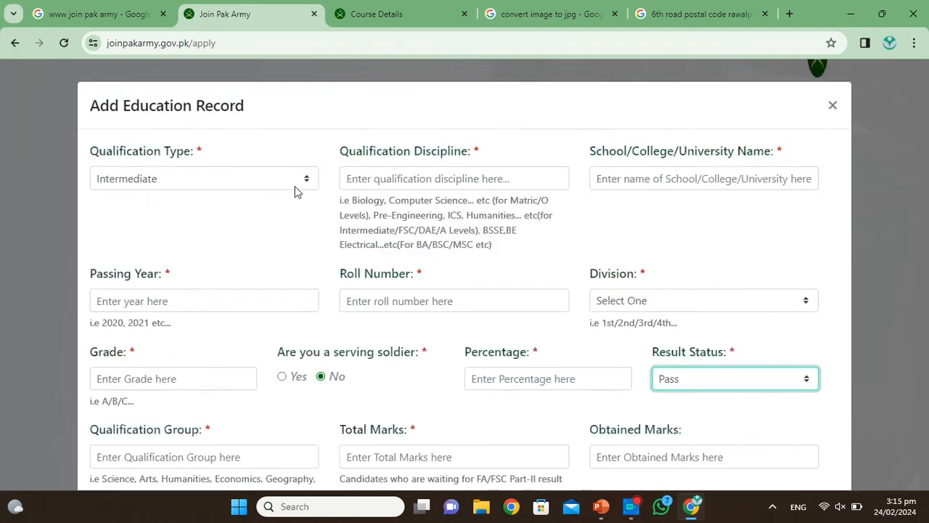
scroll(344, 211, down, 2)
click(821, 441)
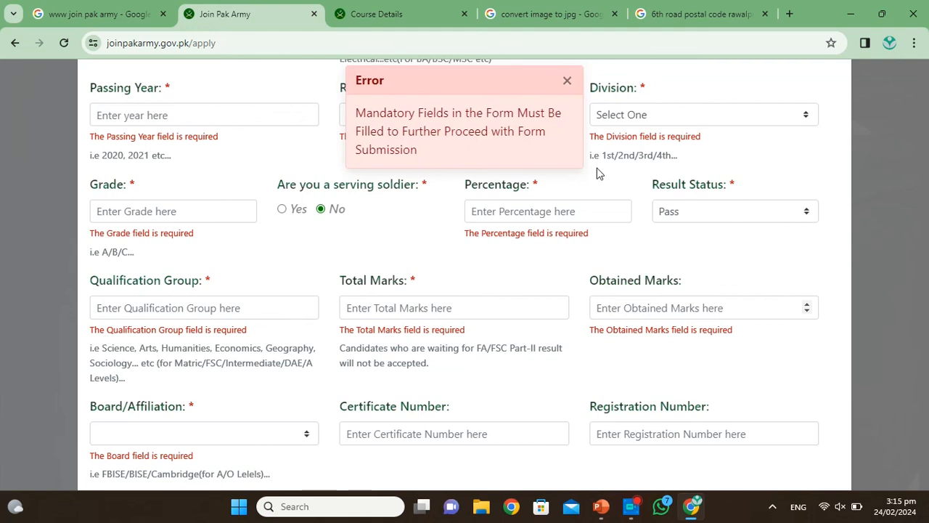
click(567, 81)
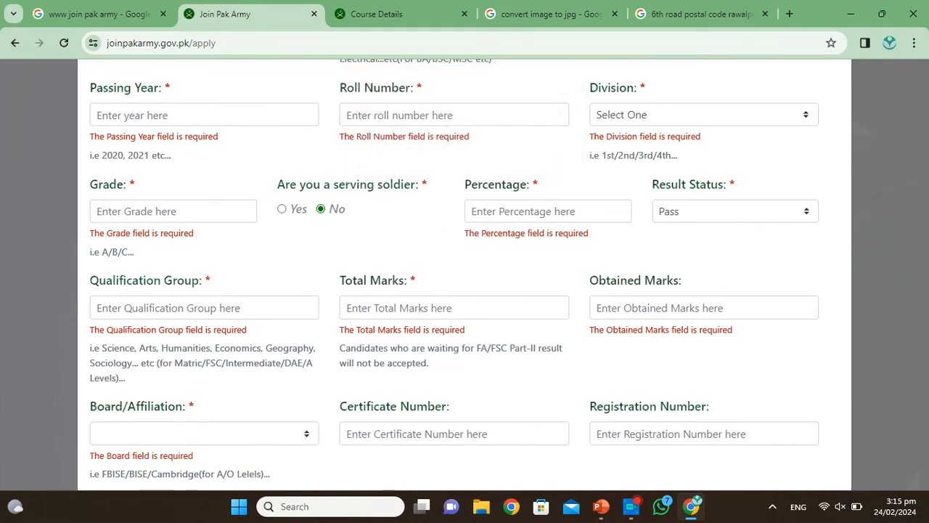
scroll(573, 324, down, 2)
scroll(370, 152, up, 4)
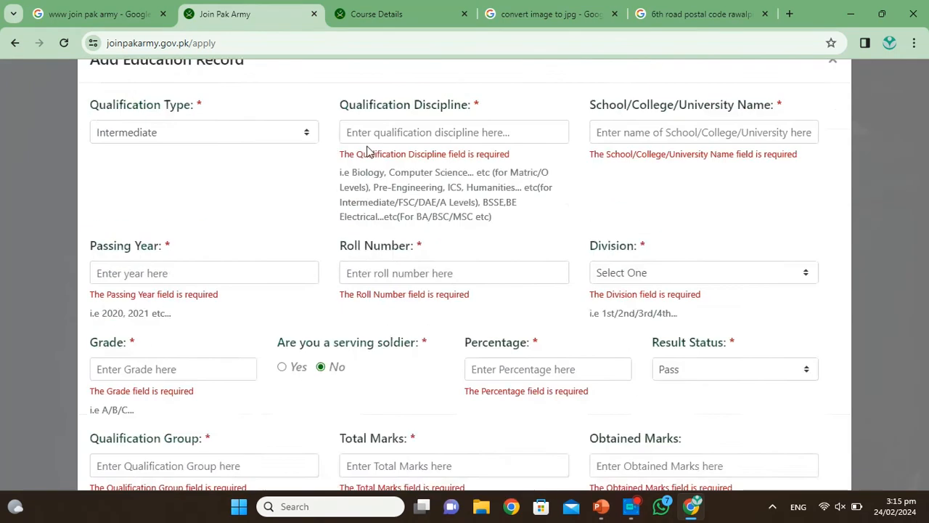
scroll(348, 273, down, 4)
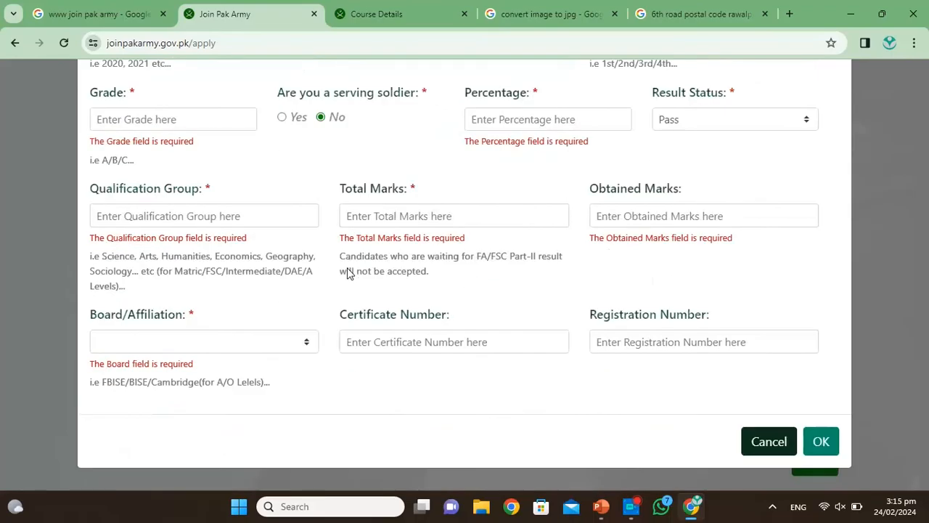
scroll(618, 191, up, 4)
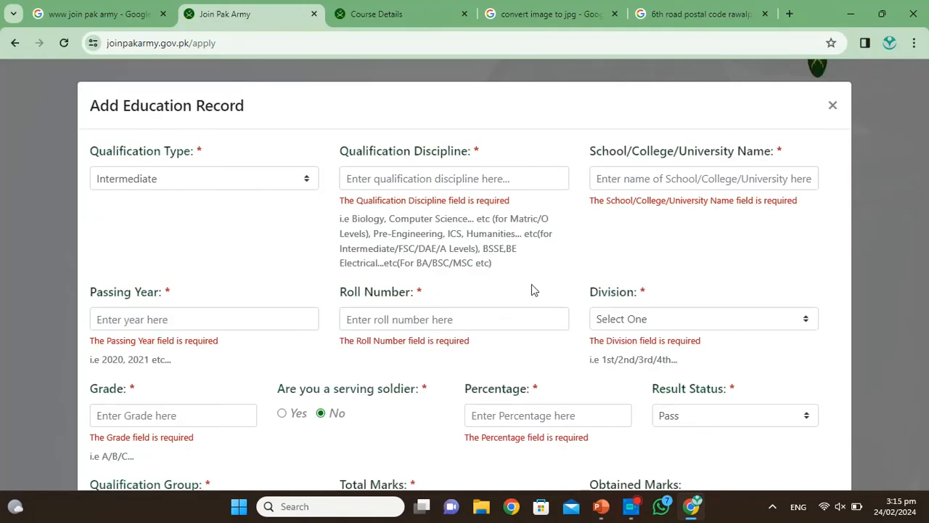
scroll(531, 284, down, 4)
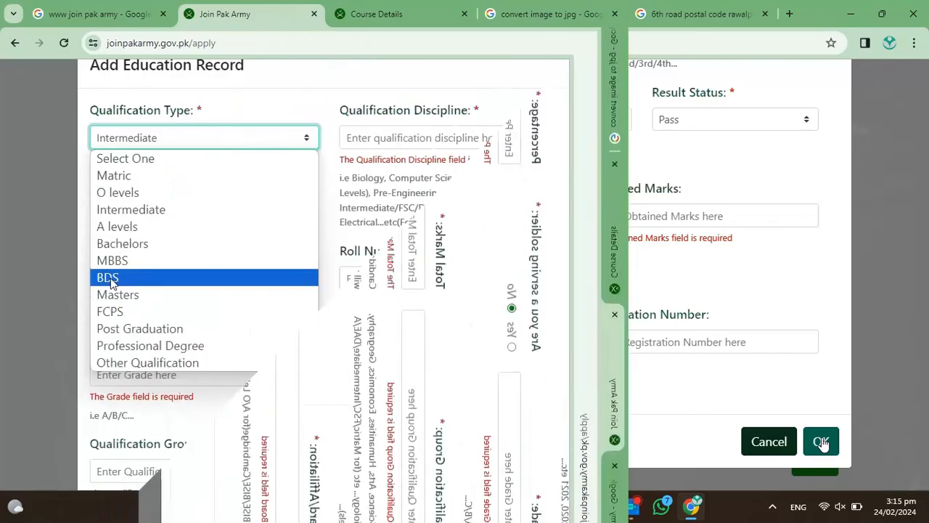
click(132, 362)
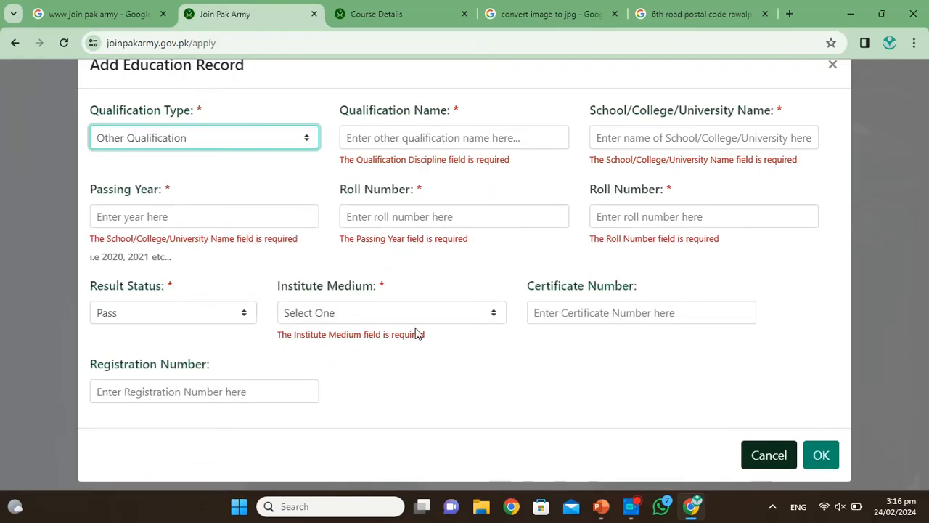
scroll(305, 259, down, 1)
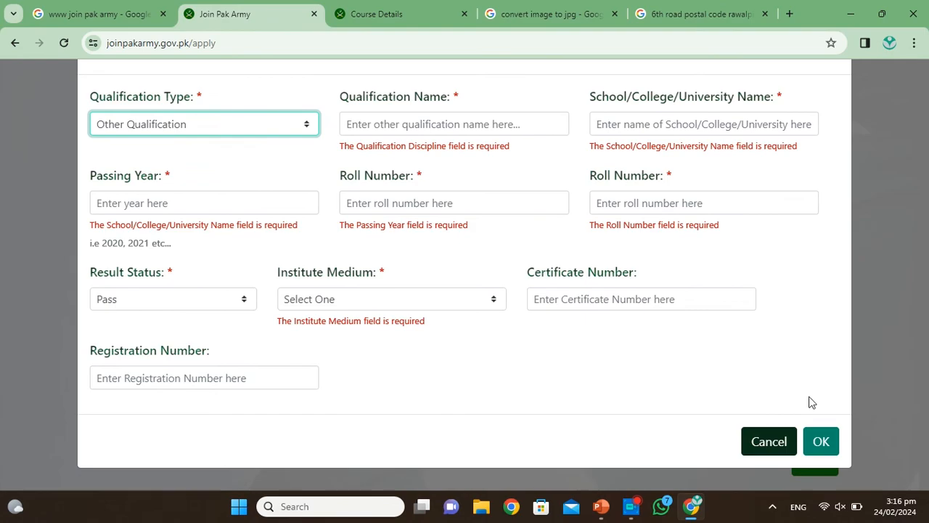
Step: Discard the unfinished education record and close the sports record form unsaved
click(771, 444)
scroll(427, 312, down, 2)
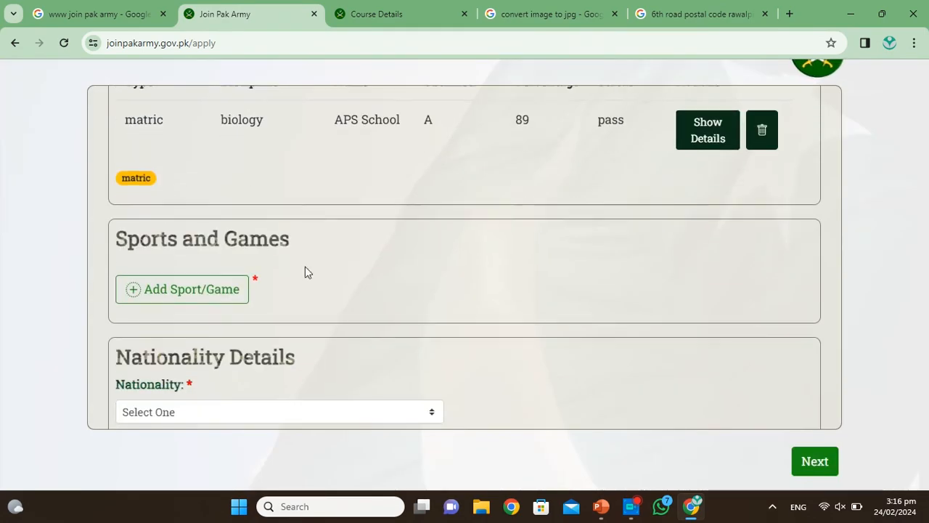
click(177, 290)
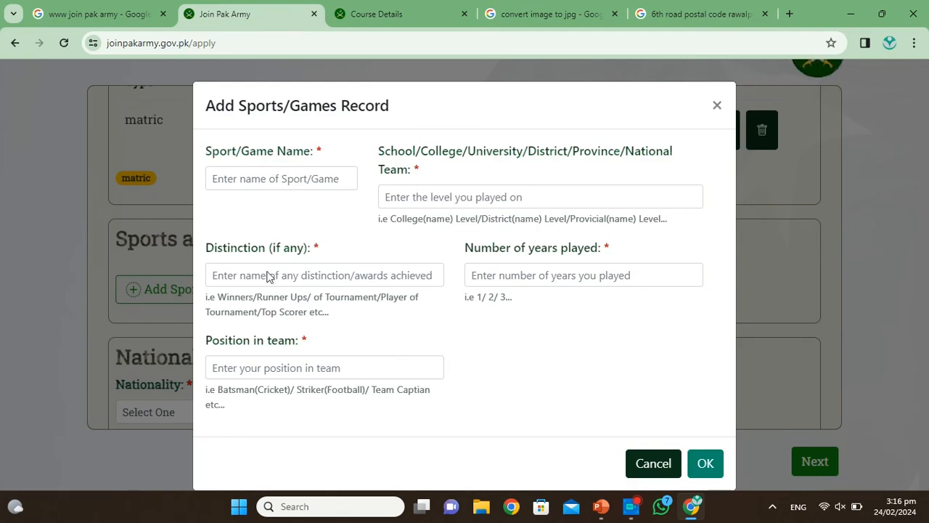
click(716, 106)
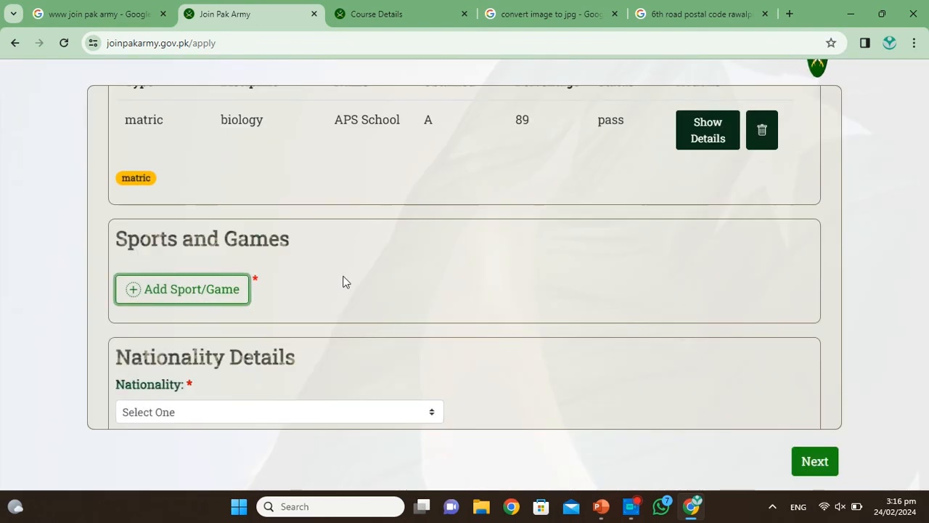
scroll(342, 280, down, 1)
Step: Reopen the Add Sports/Games Record form, go through its fields, then cancel without adding
click(182, 269)
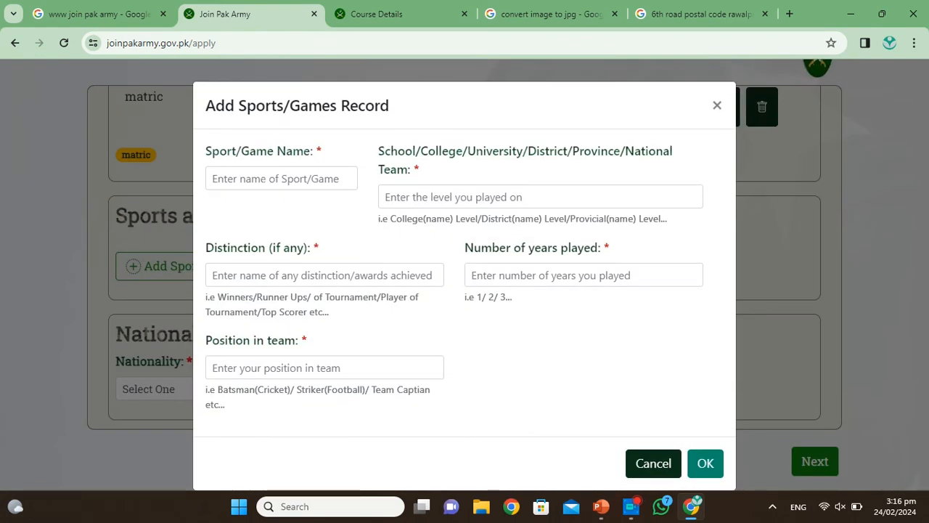
click(280, 179)
click(520, 197)
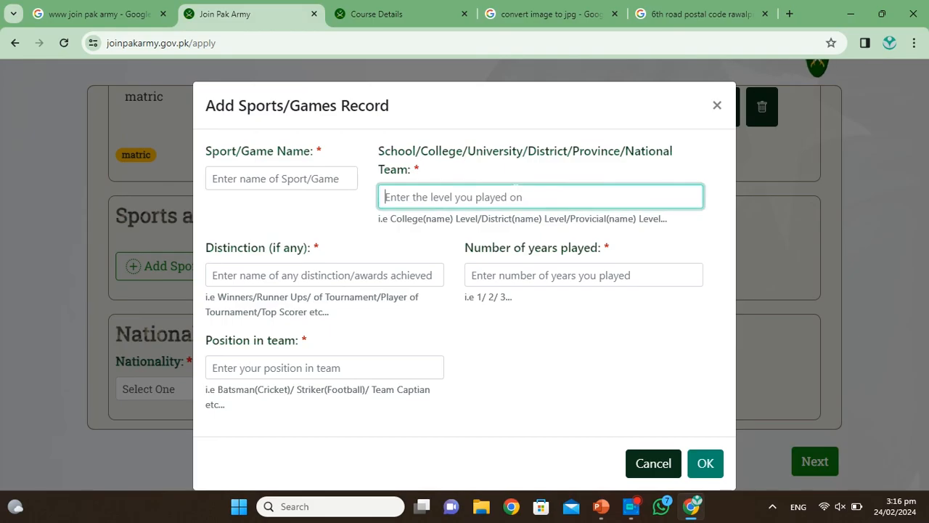
click(529, 275)
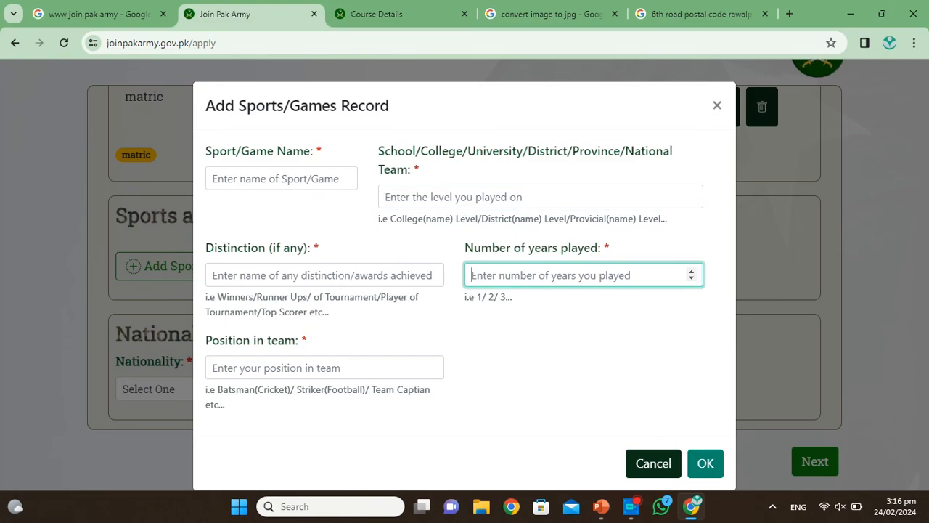
click(323, 276)
click(320, 367)
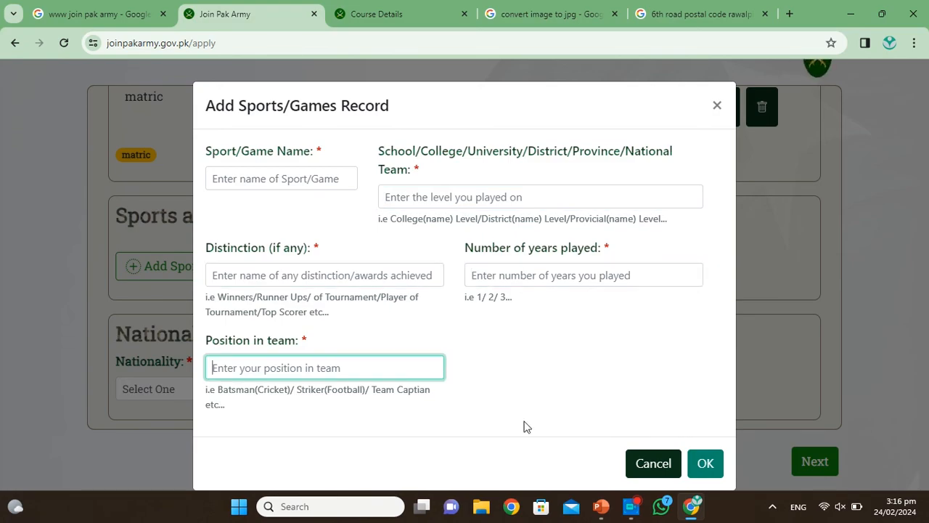
click(655, 465)
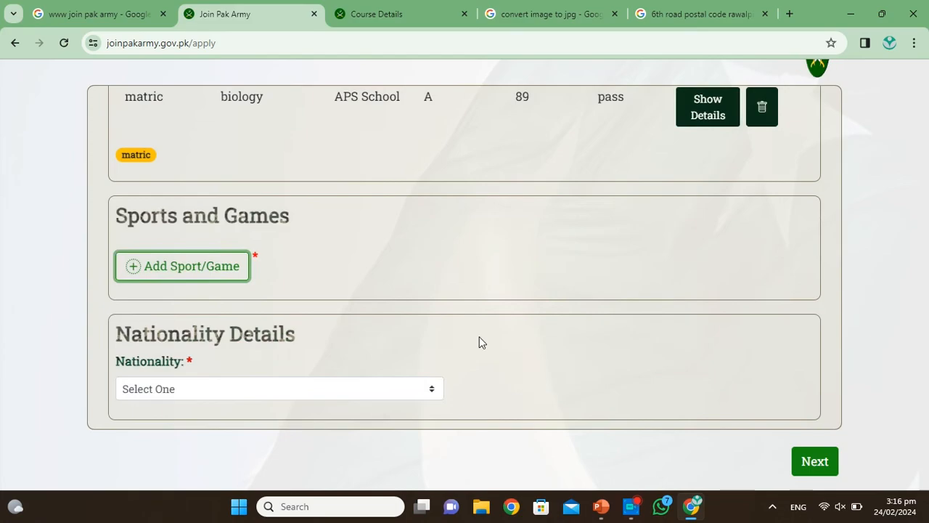
scroll(479, 342, down, 3)
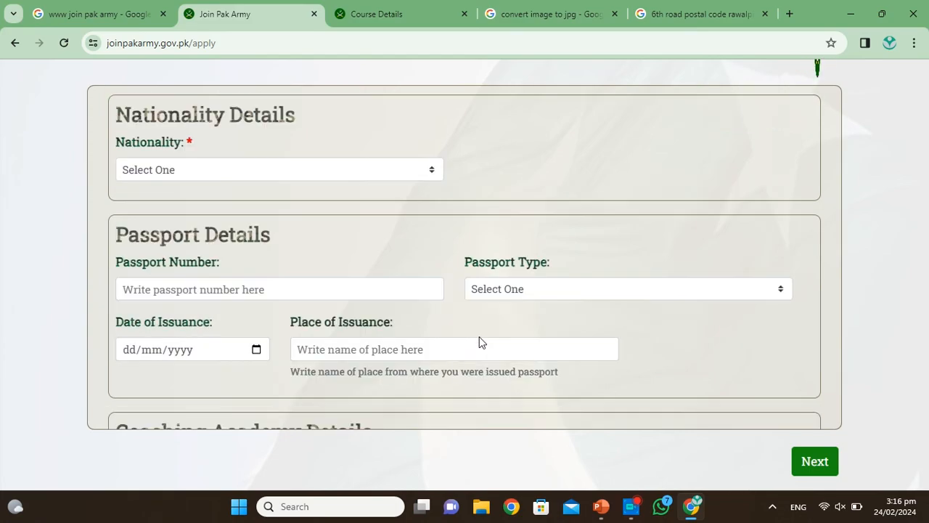
Step: Choose Pakistani as nationality and answer NO to the coaching academy question
click(431, 170)
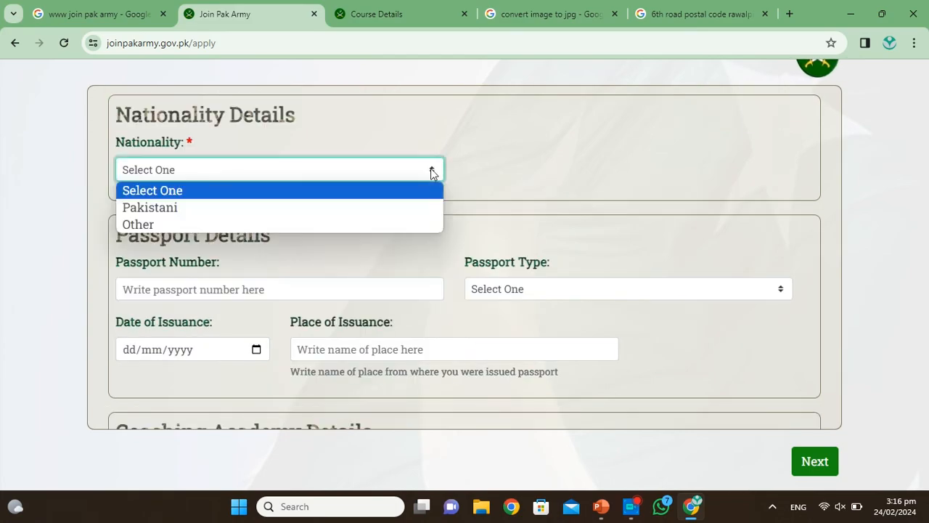
click(193, 213)
scroll(193, 220, down, 2)
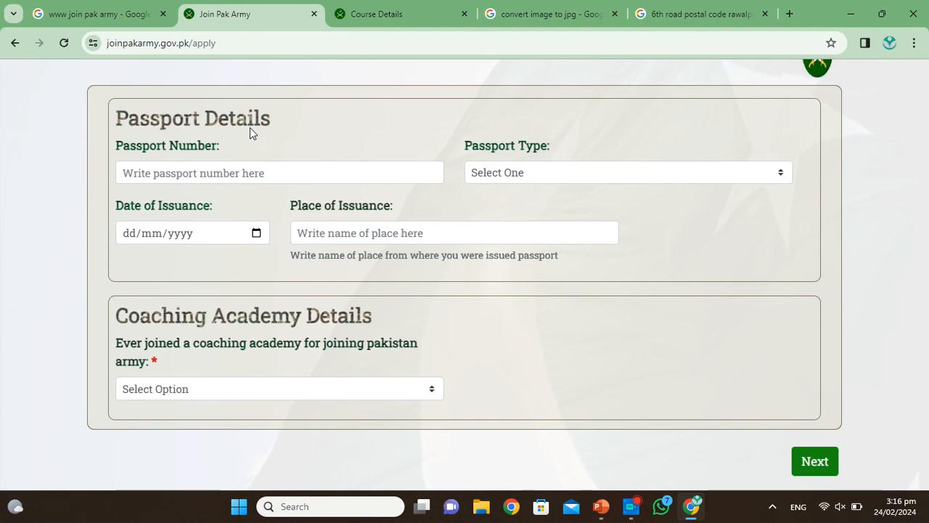
scroll(250, 127, down, 1)
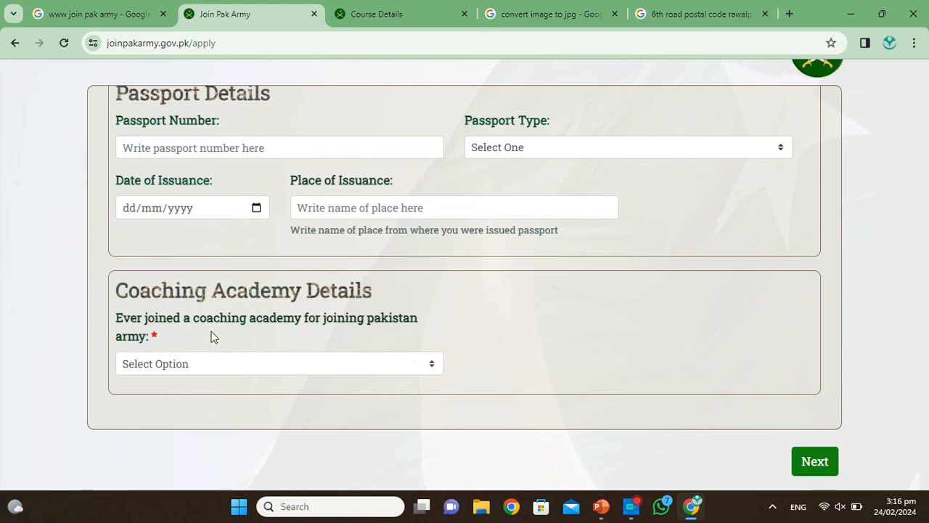
click(433, 365)
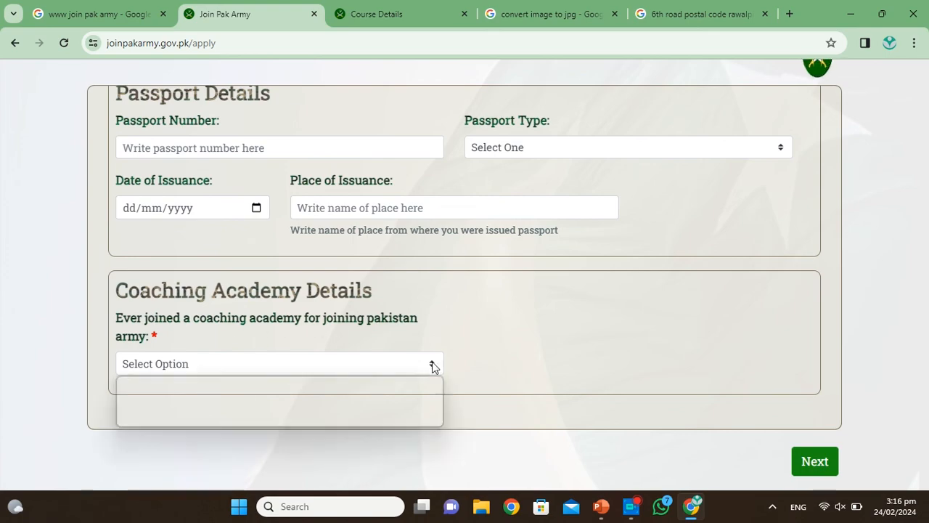
click(185, 418)
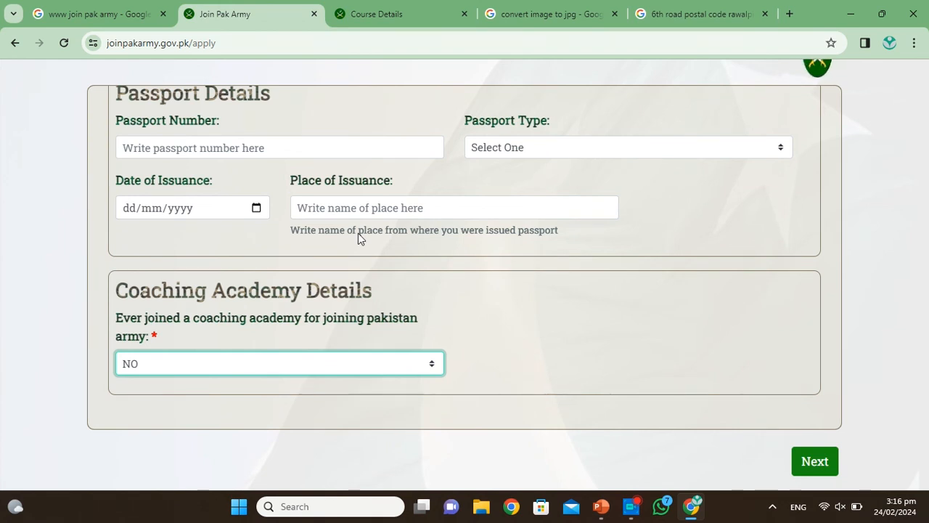
scroll(358, 233, up, 15)
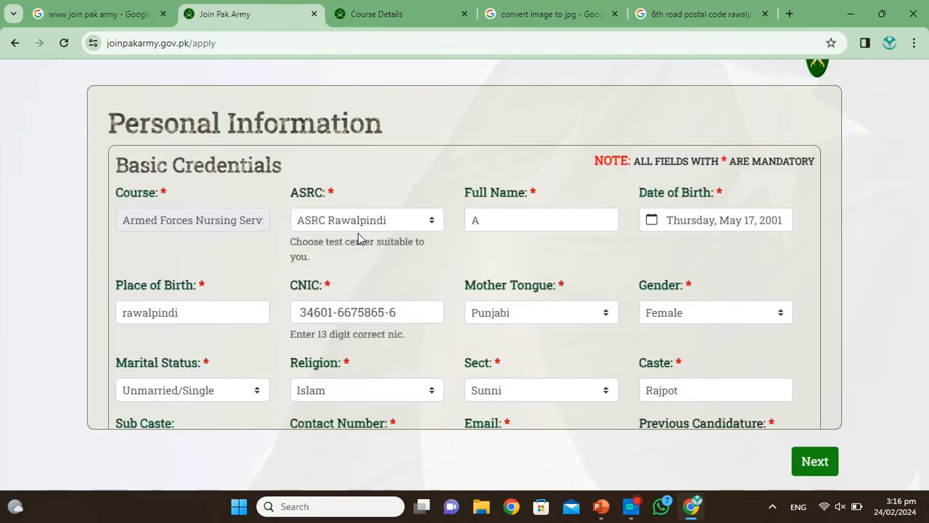
Step: Review the form and try to advance with Next, triggering the mandatory-fields error
scroll(358, 236, down, 15)
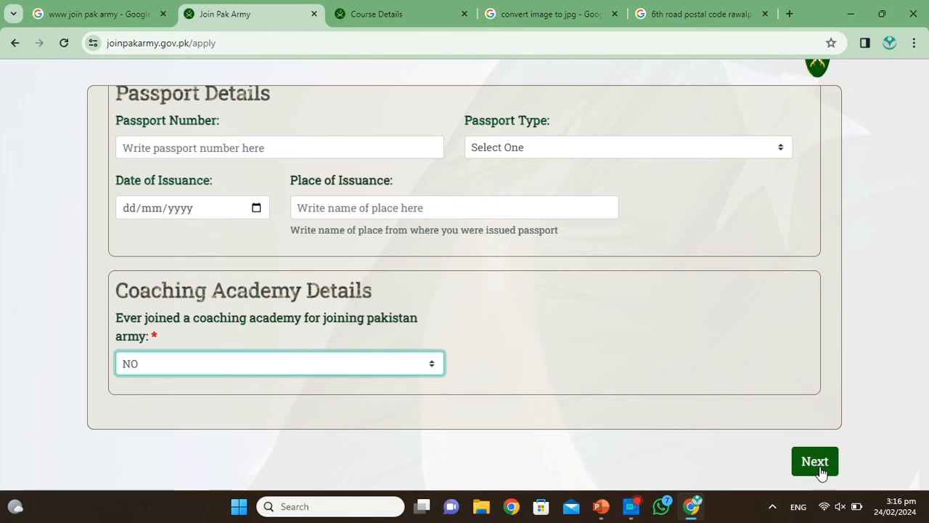
scroll(484, 205, up, 15)
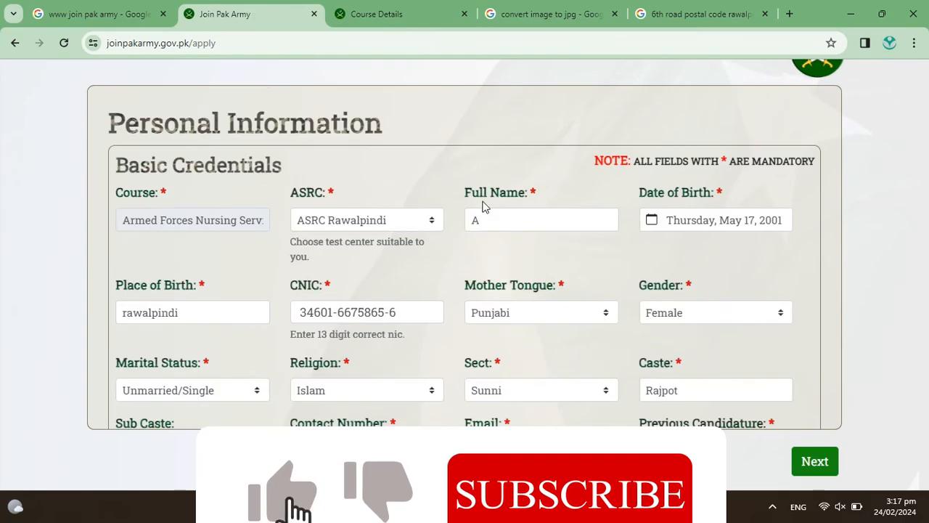
scroll(485, 205, down, 2)
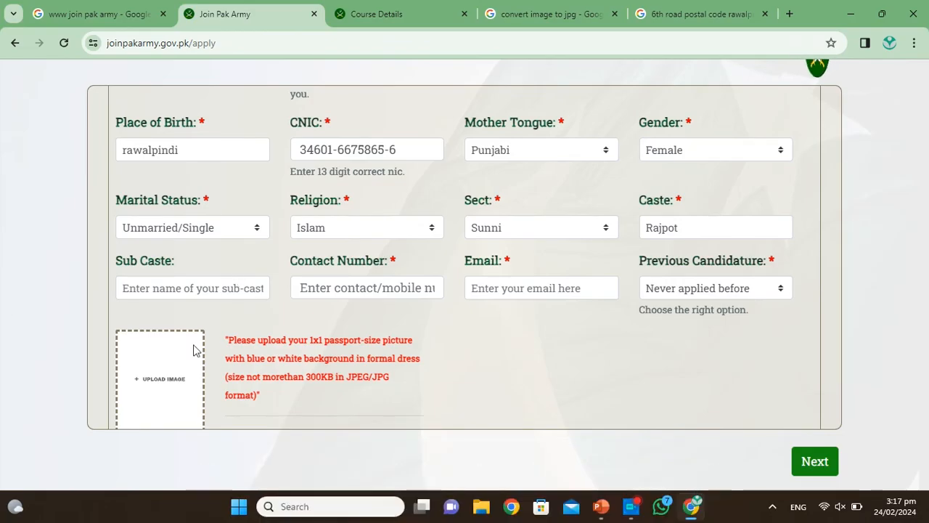
scroll(183, 363, down, 5)
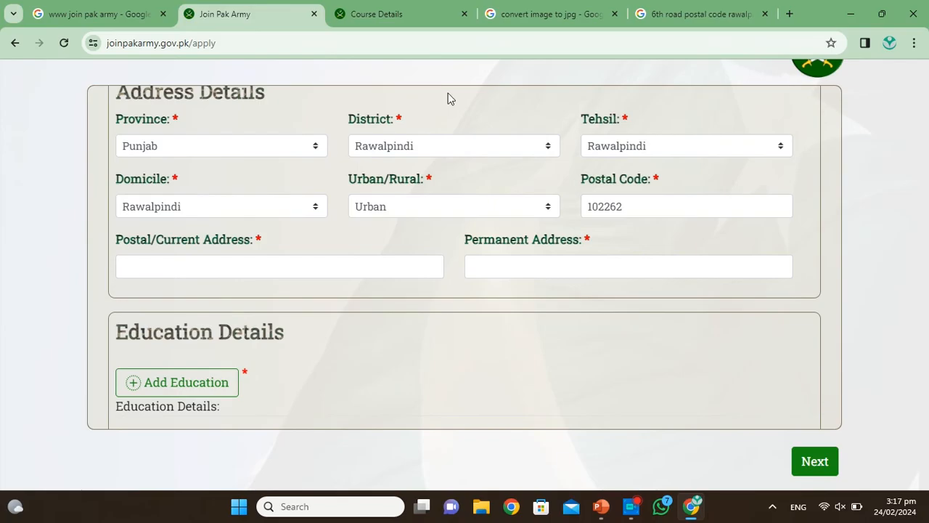
scroll(386, 226, down, 3)
scroll(385, 226, up, 10)
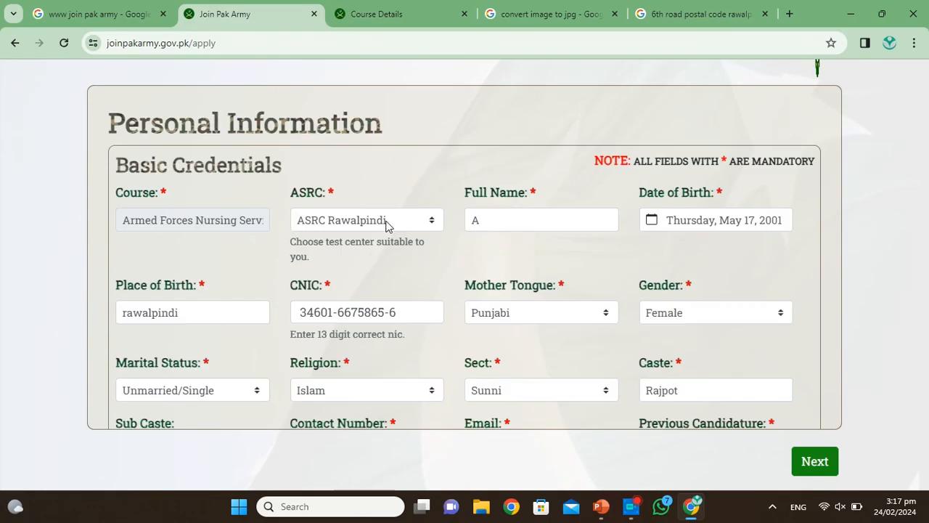
click(815, 463)
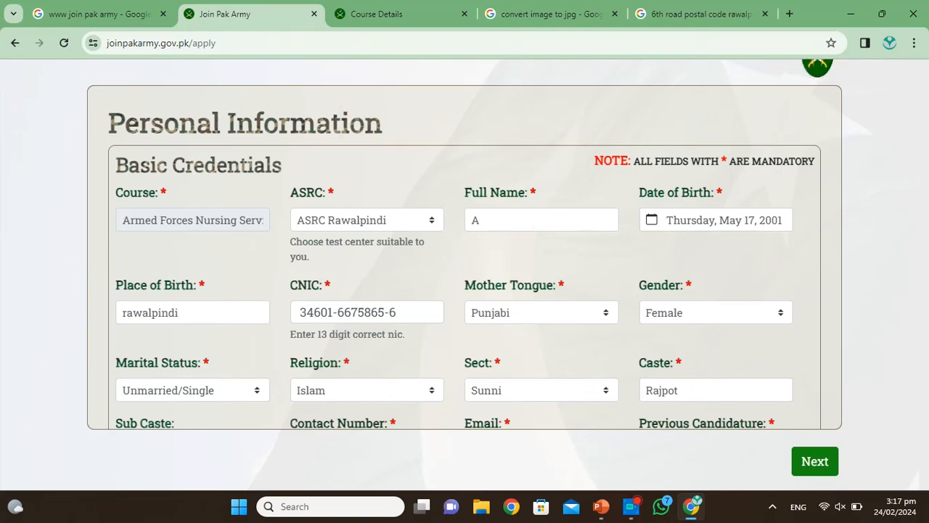
Step: Check the required flags on Contact Number and Email, then return to the home page
scroll(532, 232, down, 7)
scroll(532, 230, down, 5)
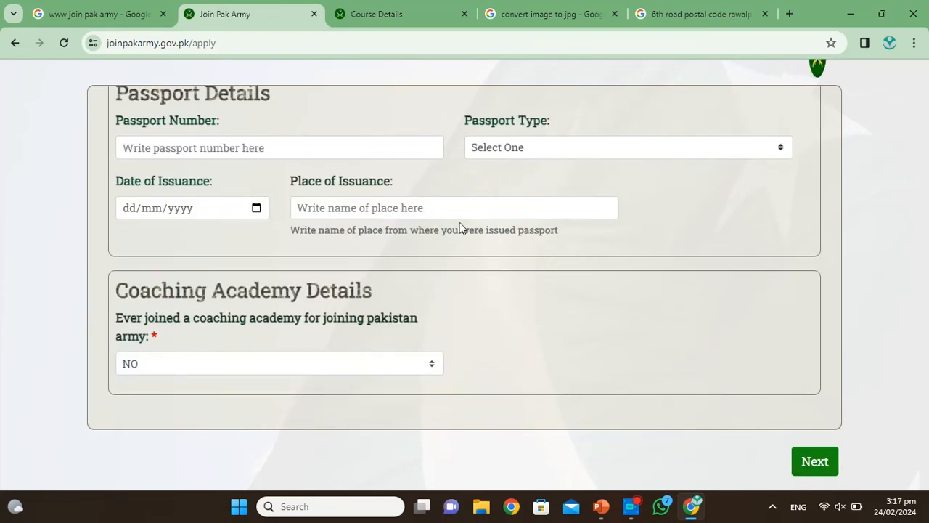
scroll(459, 225, up, 8)
scroll(458, 229, up, 5)
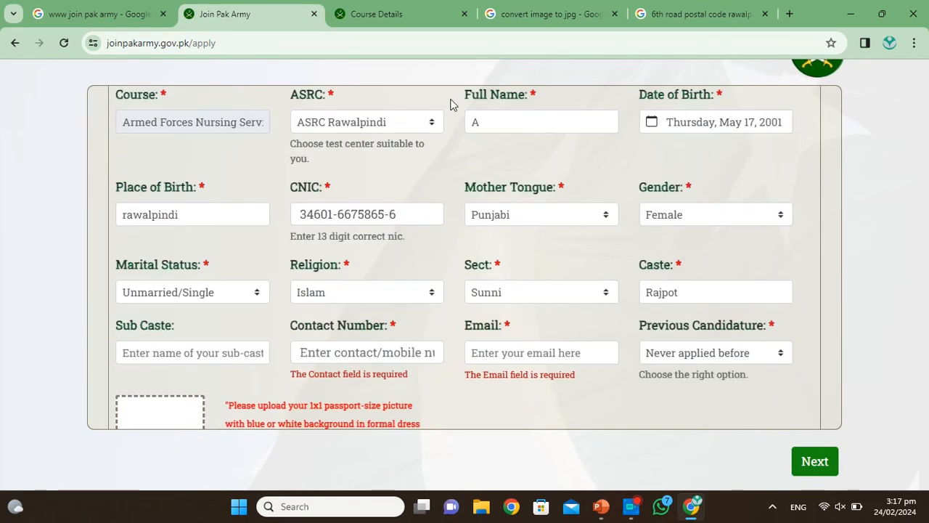
scroll(450, 105, up, 2)
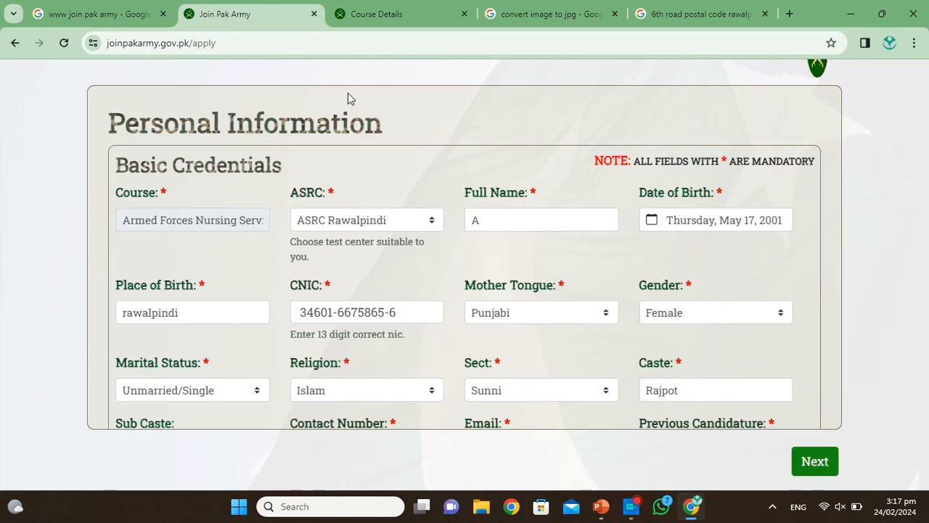
click(16, 42)
Step: Scroll to the Armed Forces Nursing Services card and open its Exam Slip page
scroll(147, 132, down, 8)
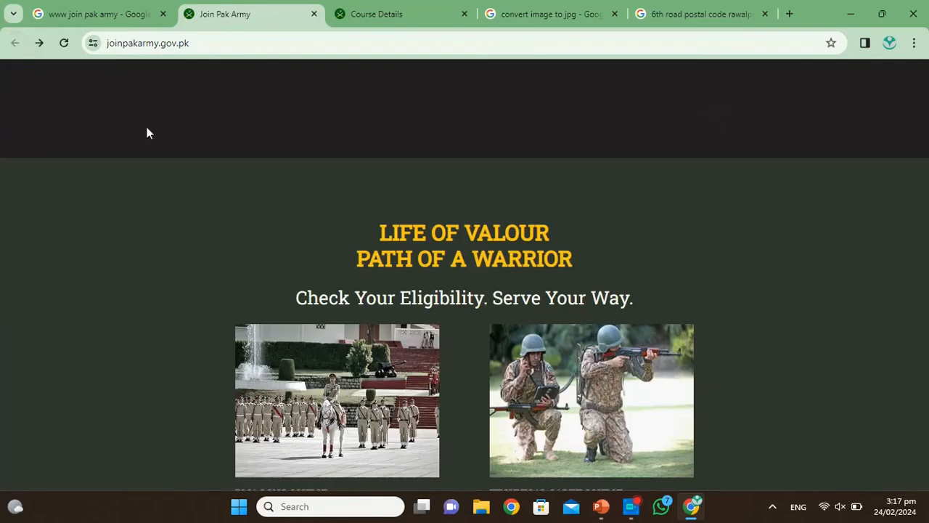
scroll(197, 214, down, 2)
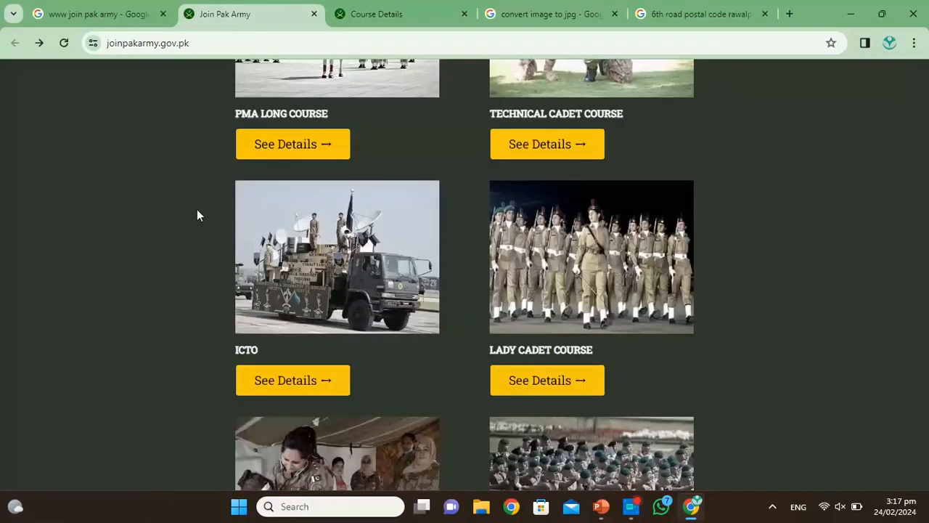
scroll(196, 214, down, 9)
scroll(348, 167, up, 3)
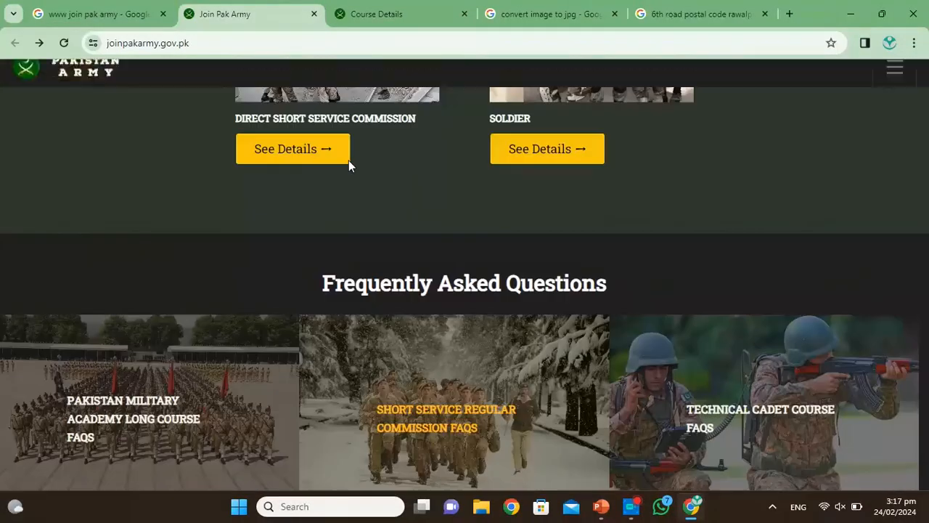
scroll(349, 161, up, 15)
scroll(348, 160, down, 8)
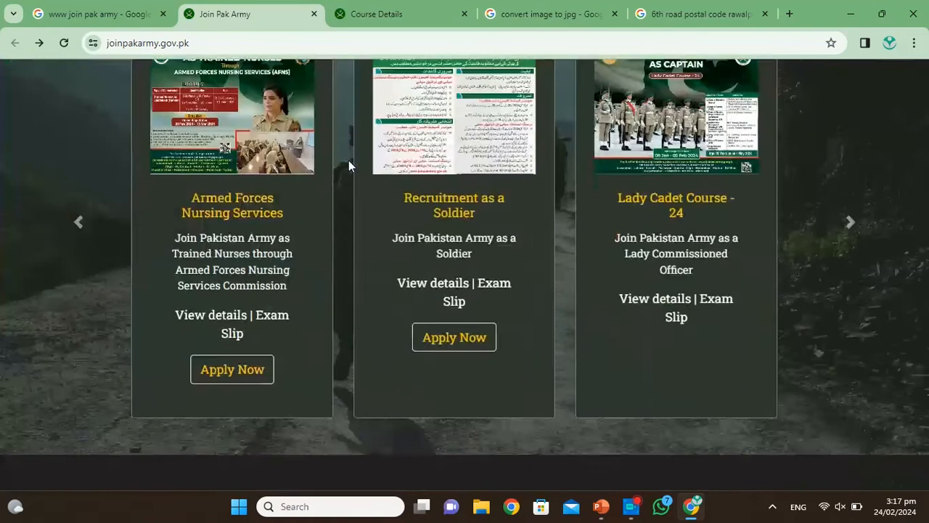
click(266, 323)
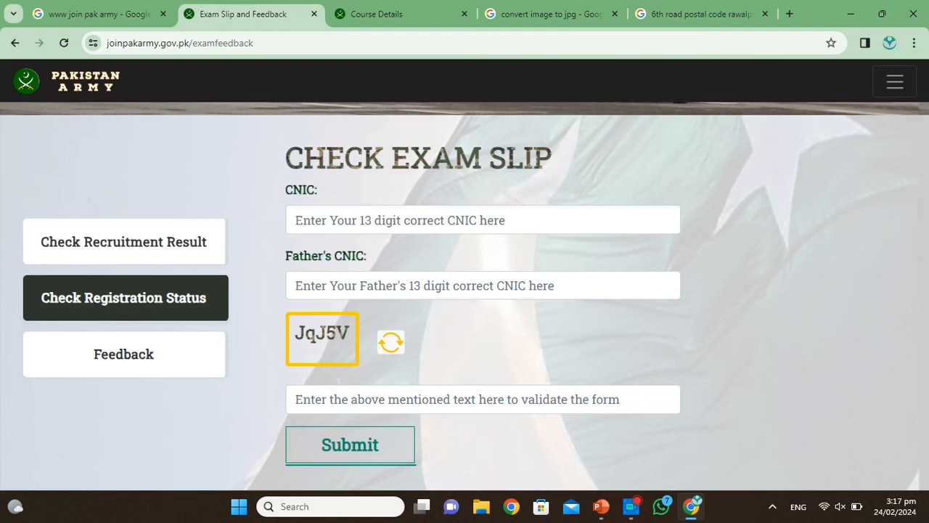
Step: Type the characters from the captcha image into the captcha field, leaving both CNIC fields empty
click(483, 399)
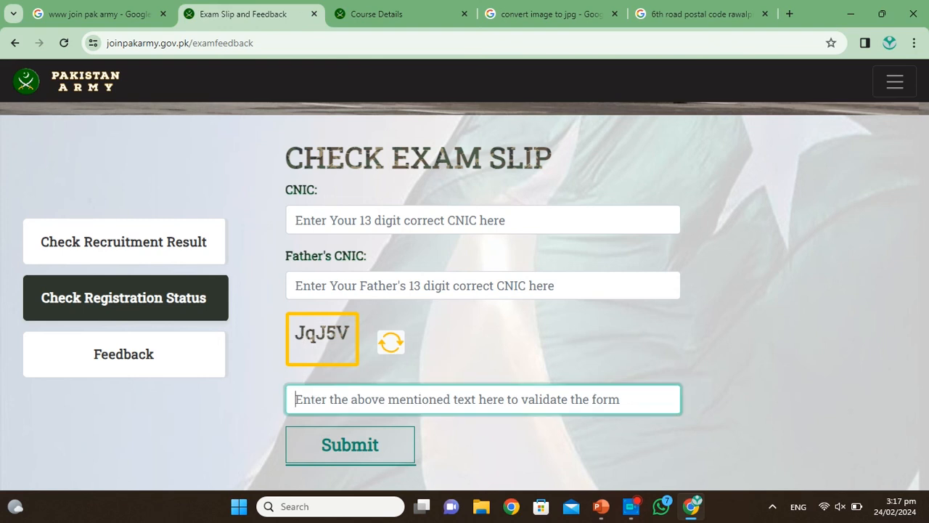
text(Jq)
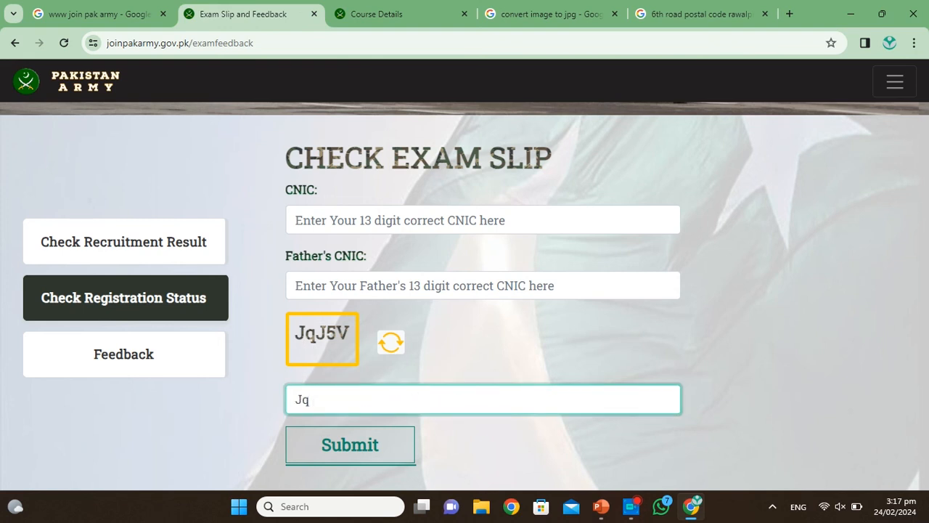
text(J5V)
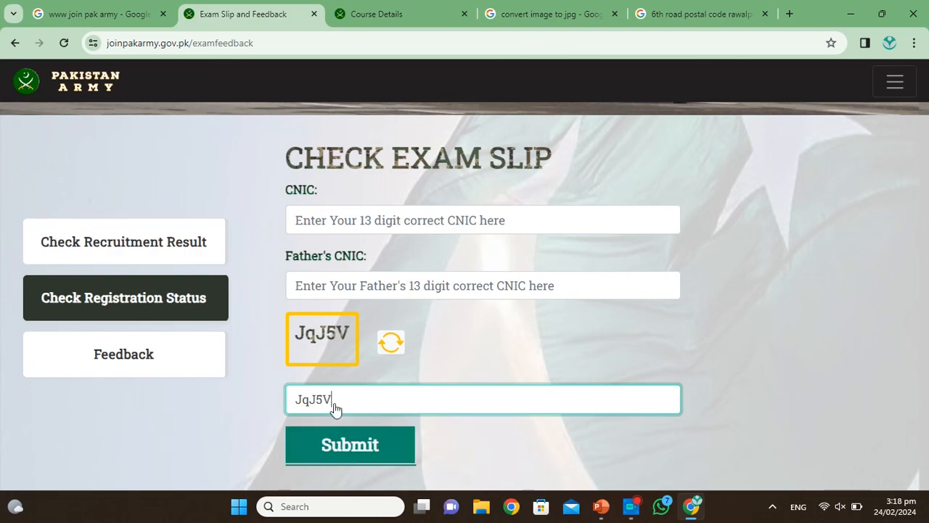